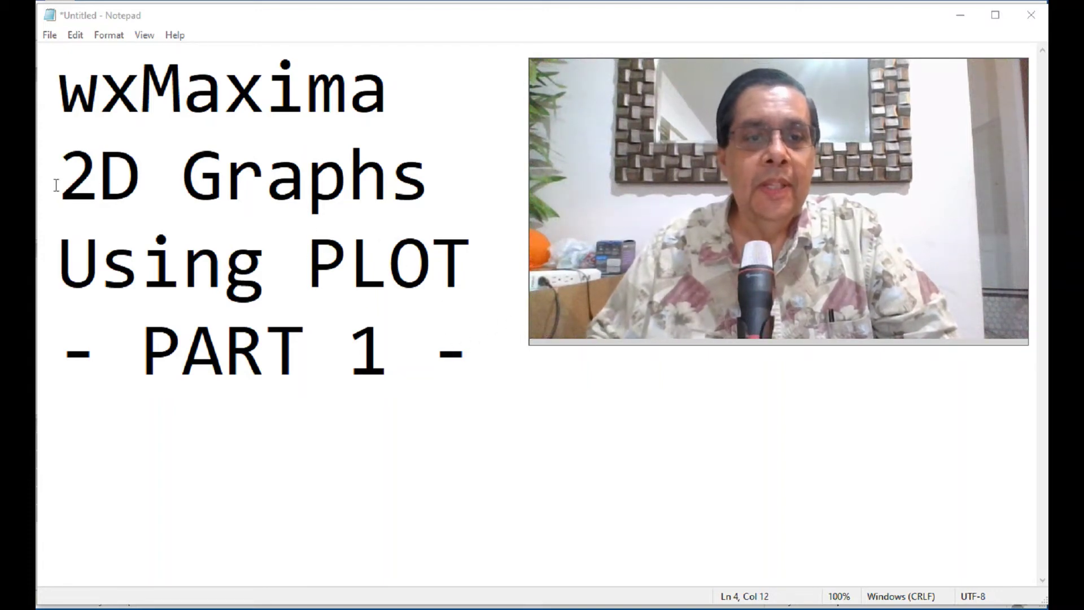
# - Highlight the '2D Graphs' and 'PLOT' title lines in Notepad, then minimize Notepad
pyautogui.moveTo(57, 187); pyautogui.dragTo(425, 191)
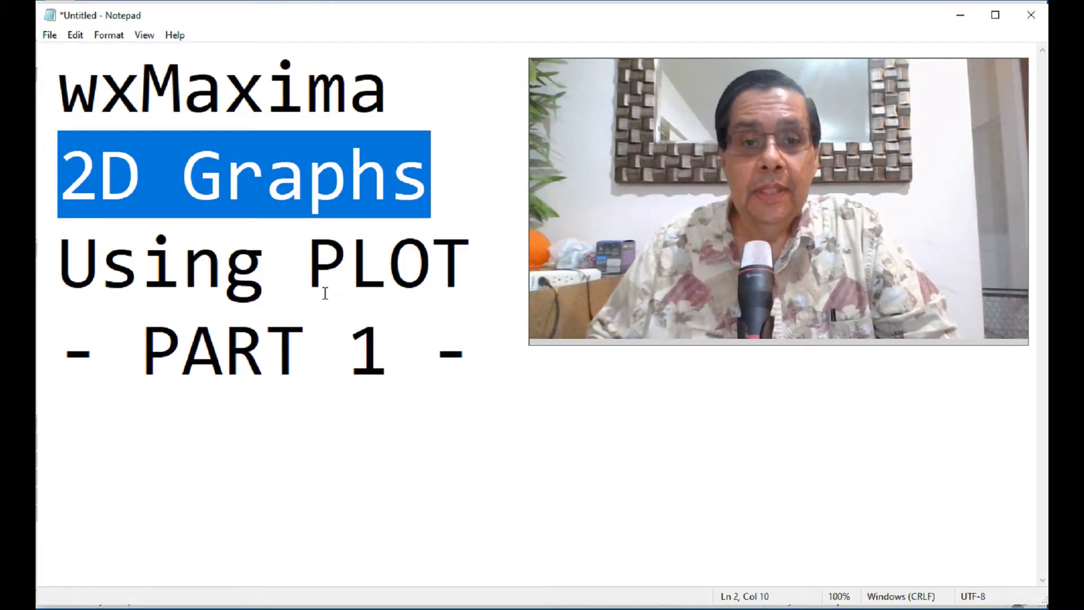
pyautogui.moveTo(308, 265); pyautogui.dragTo(480, 292)
pyautogui.click(516, 402)
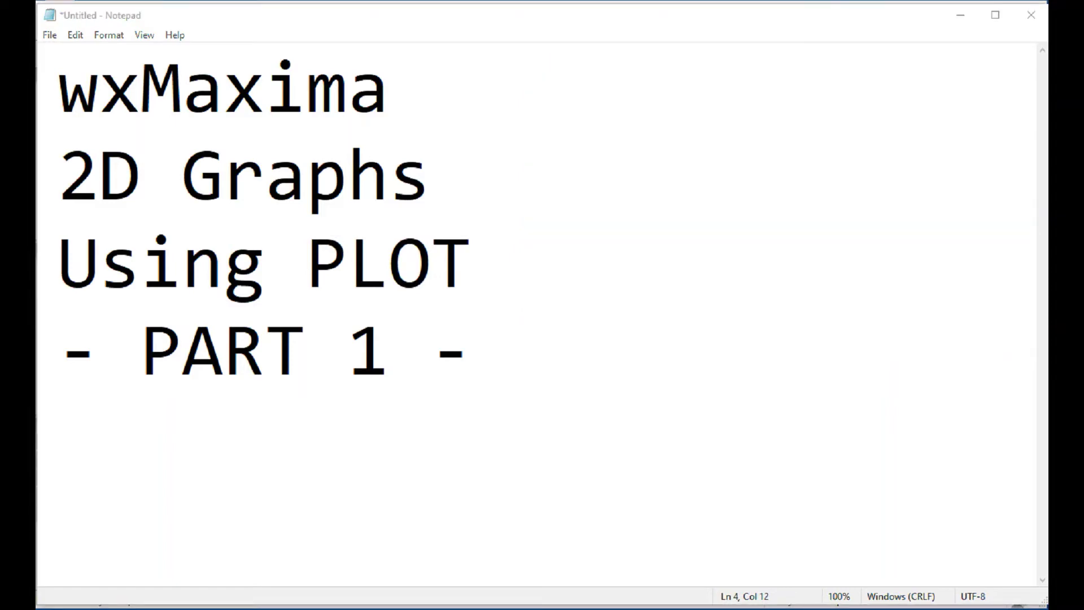
pyautogui.click(960, 14)
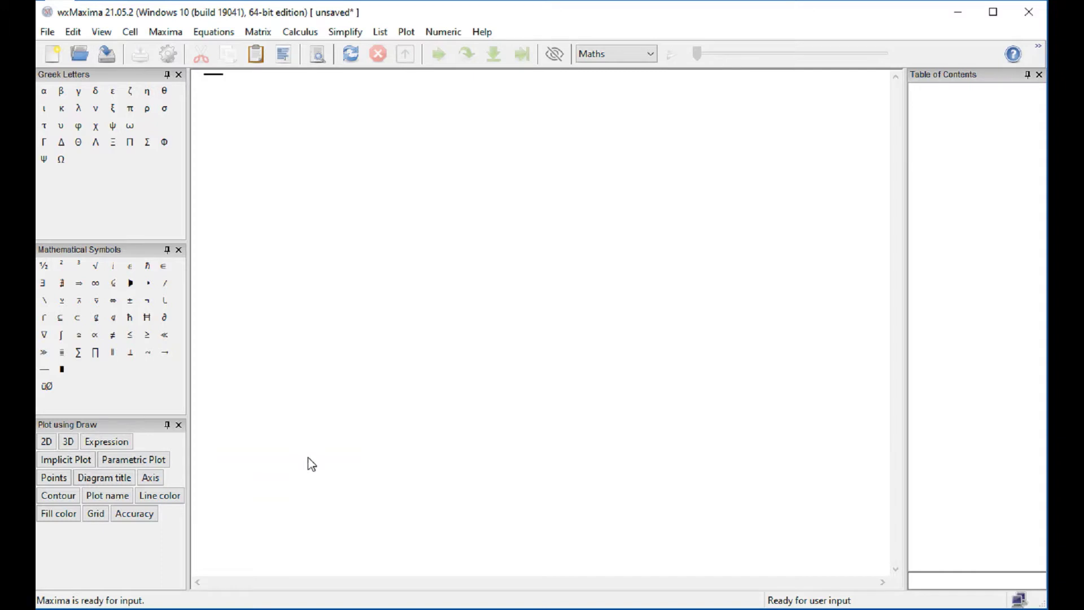
# - Start a new Plot 2D dialog and enter the expressions x^2+2, x-5
pyautogui.click(408, 33)
pyautogui.click(427, 51)
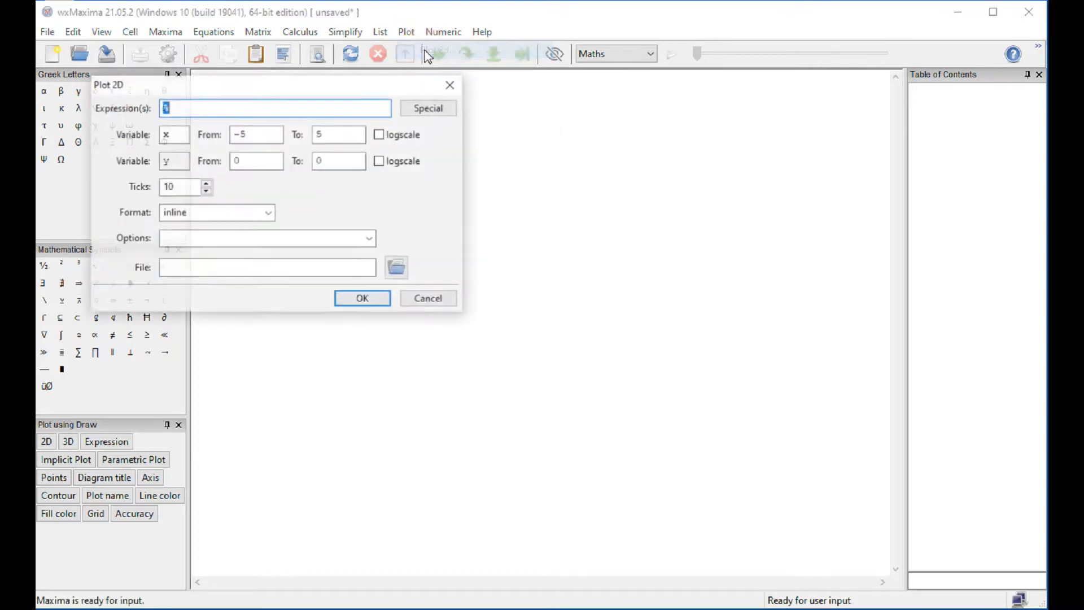
pyautogui.moveTo(334, 89); pyautogui.dragTo(545, 103)
pyautogui.click(433, 123)
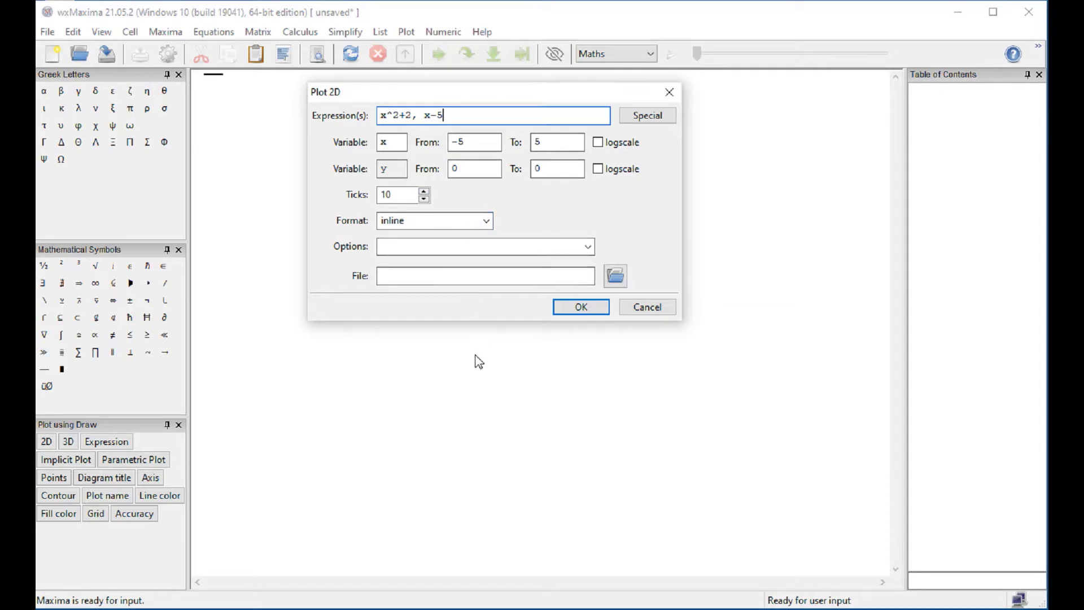
# - Choose the 'set size ratio 1; set zeroaxis;' preset in the plot Options
pyautogui.click(587, 247)
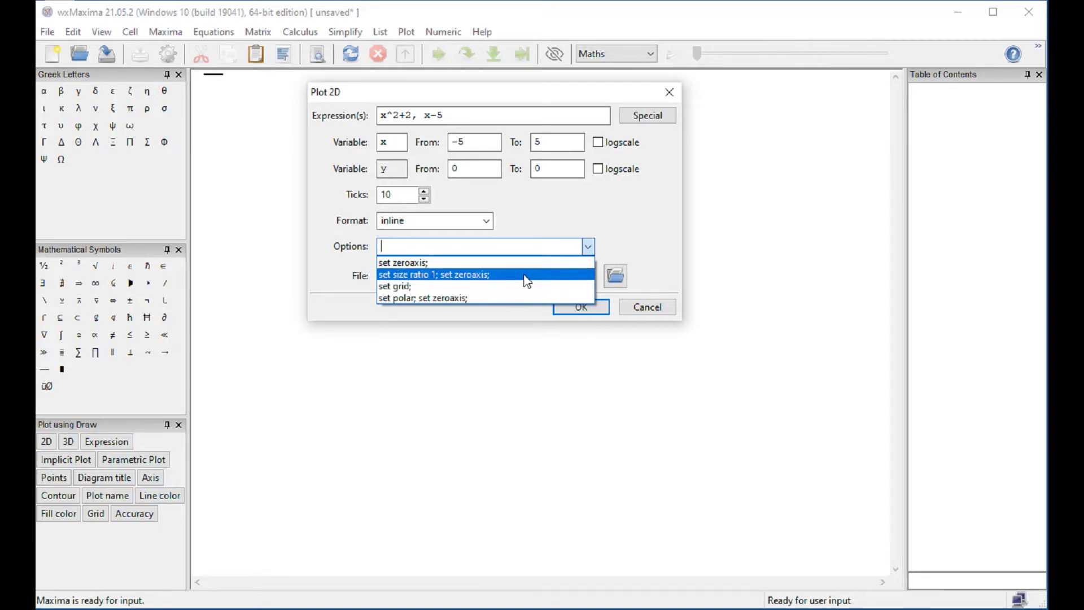
pyautogui.click(527, 275)
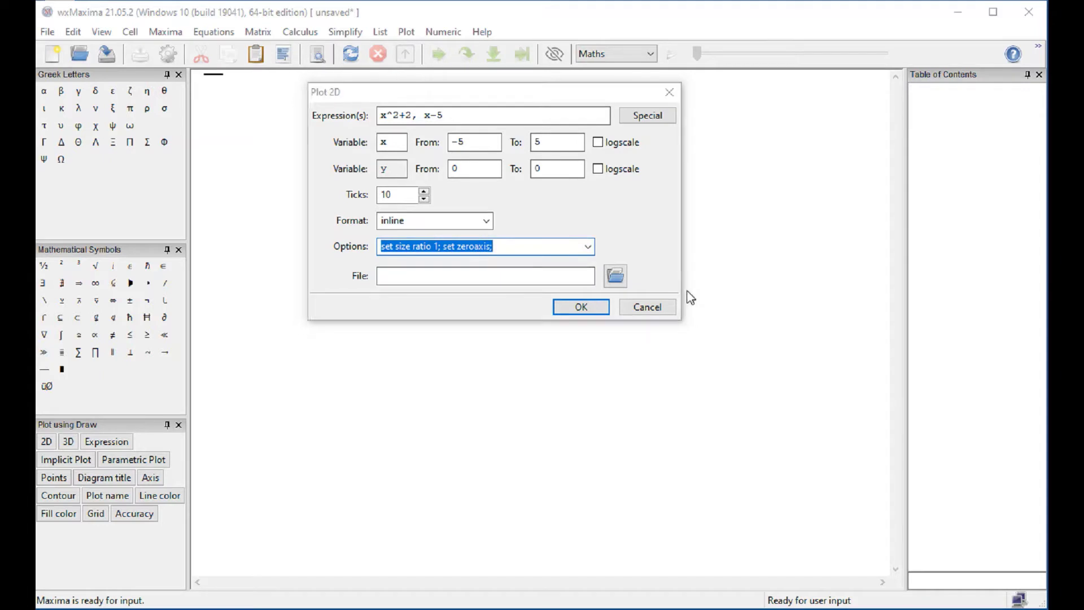
pyautogui.click(540, 252)
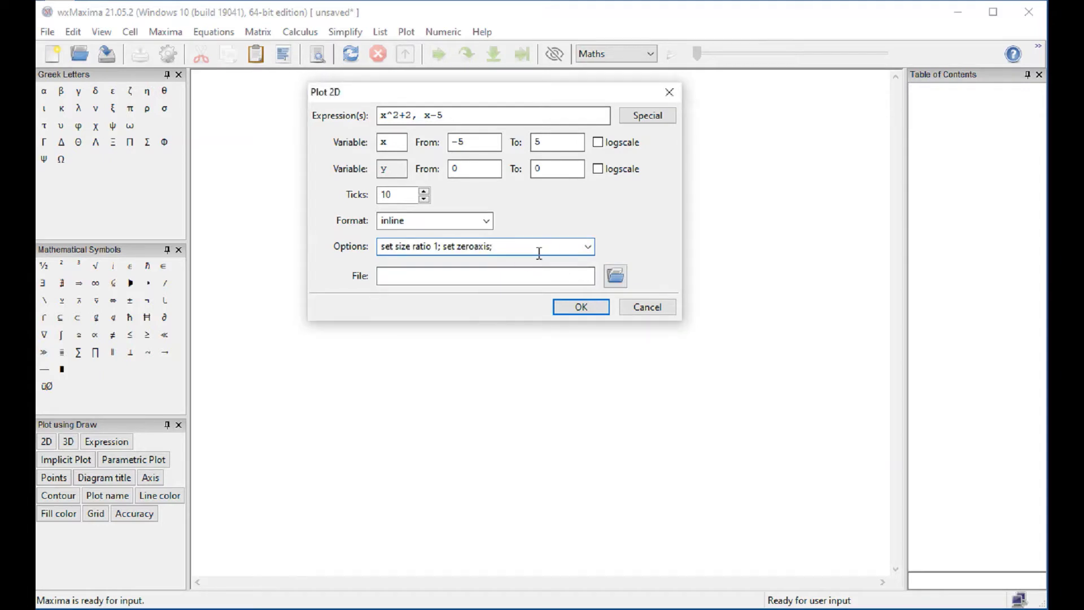
pyautogui.click(562, 282)
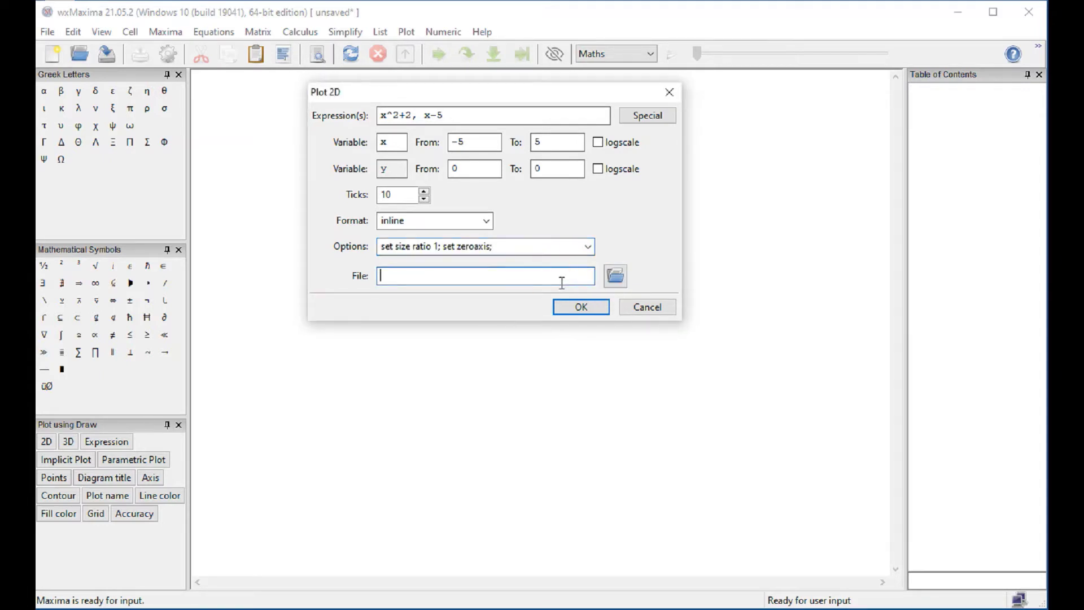
# - Insert the wxplot2d graph of x^2+2 and x-5 with square aspect and zero axes
pyautogui.click(581, 308)
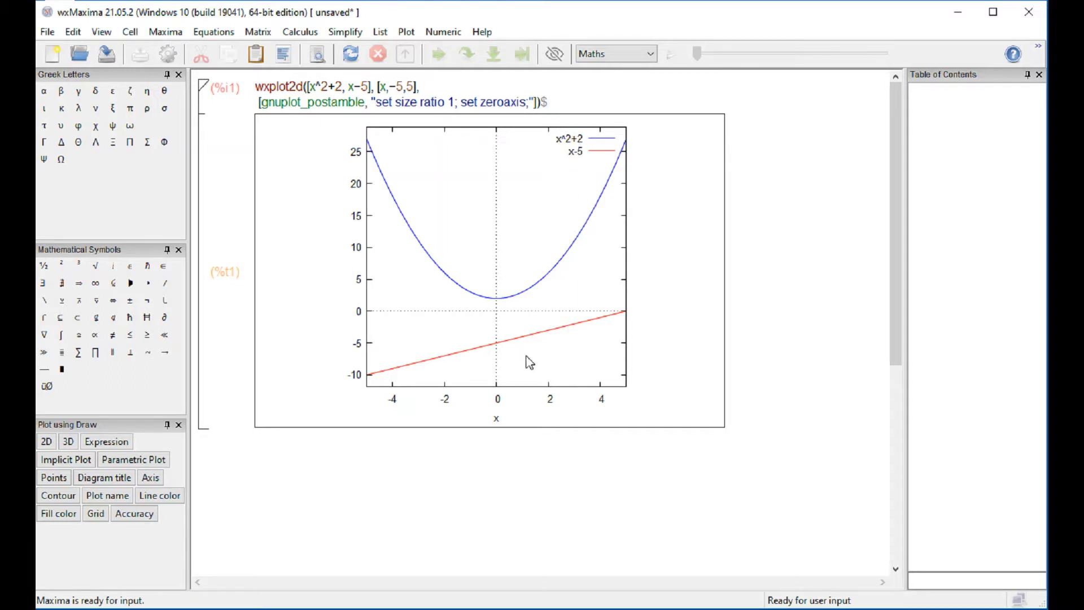
pyautogui.click(410, 34)
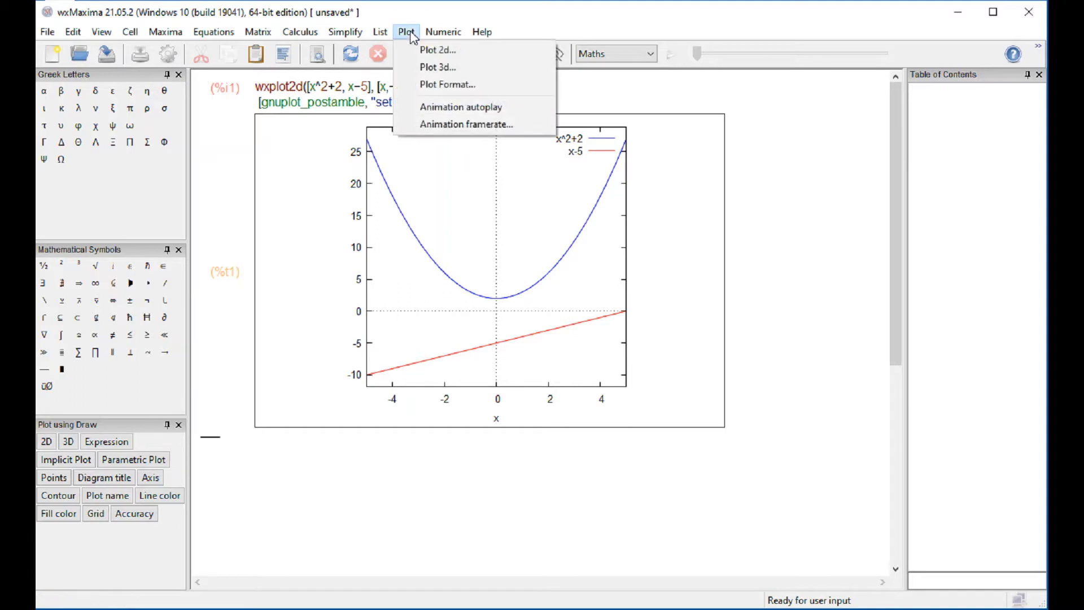
pyautogui.click(431, 84)
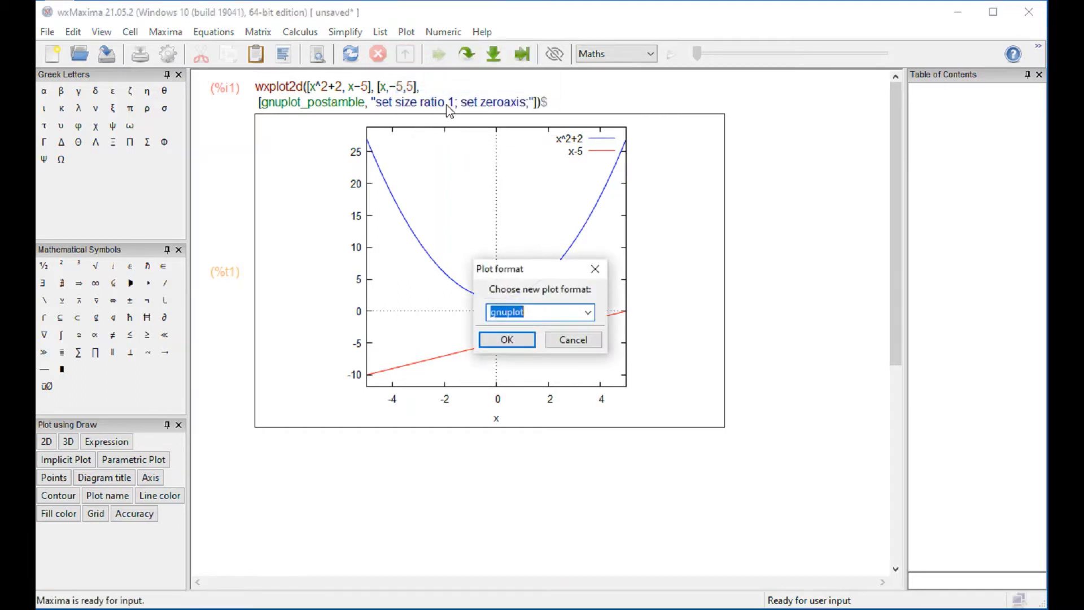
pyautogui.click(587, 316)
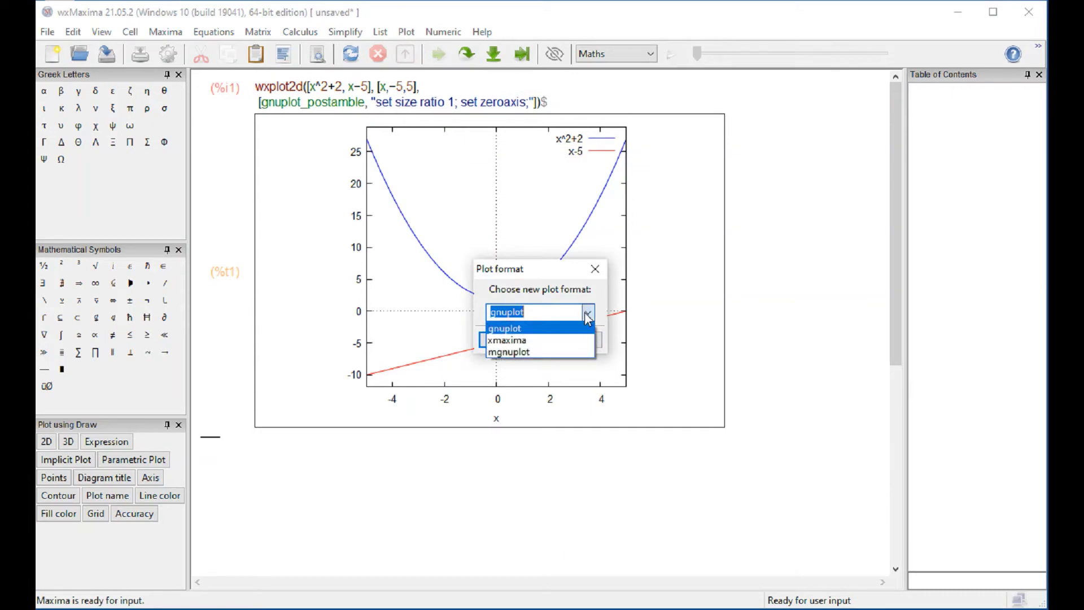
pyautogui.click(588, 315)
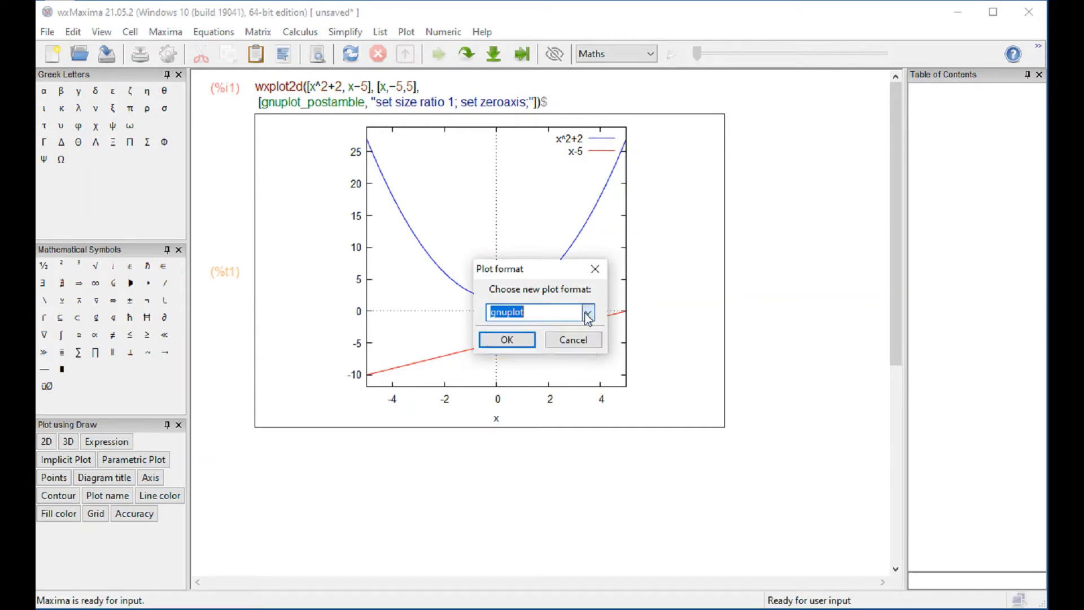
pyautogui.click(593, 271)
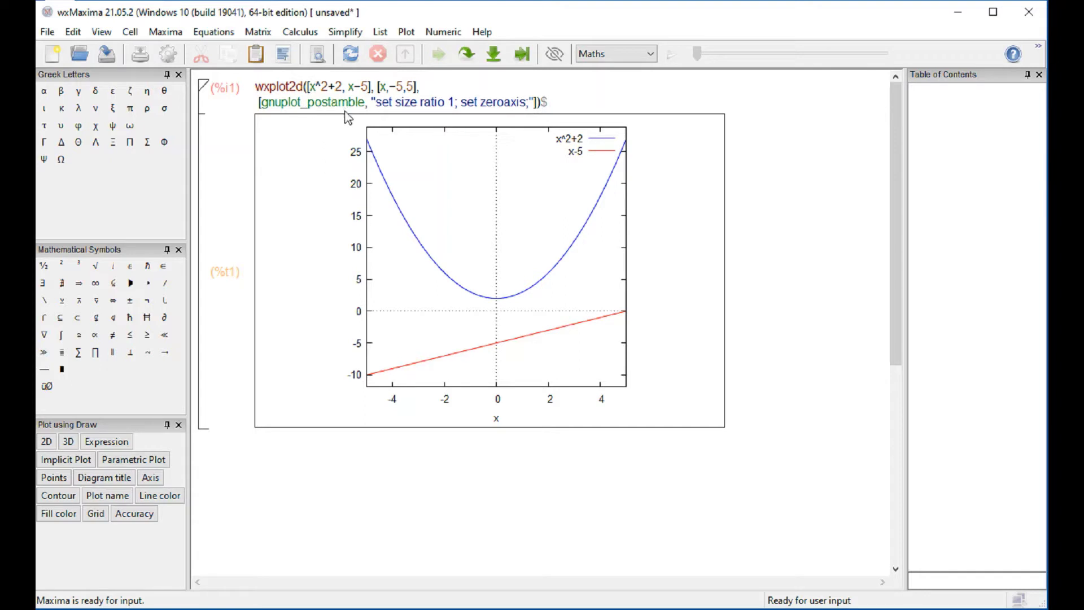
pyautogui.moveTo(262, 105); pyautogui.dragTo(527, 109)
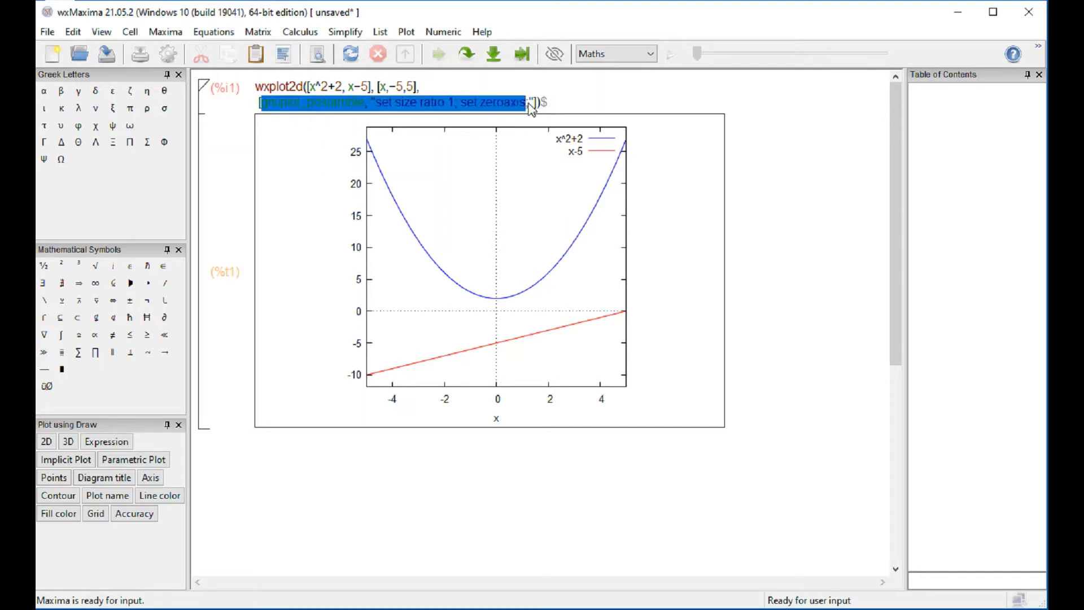
pyautogui.click(812, 270)
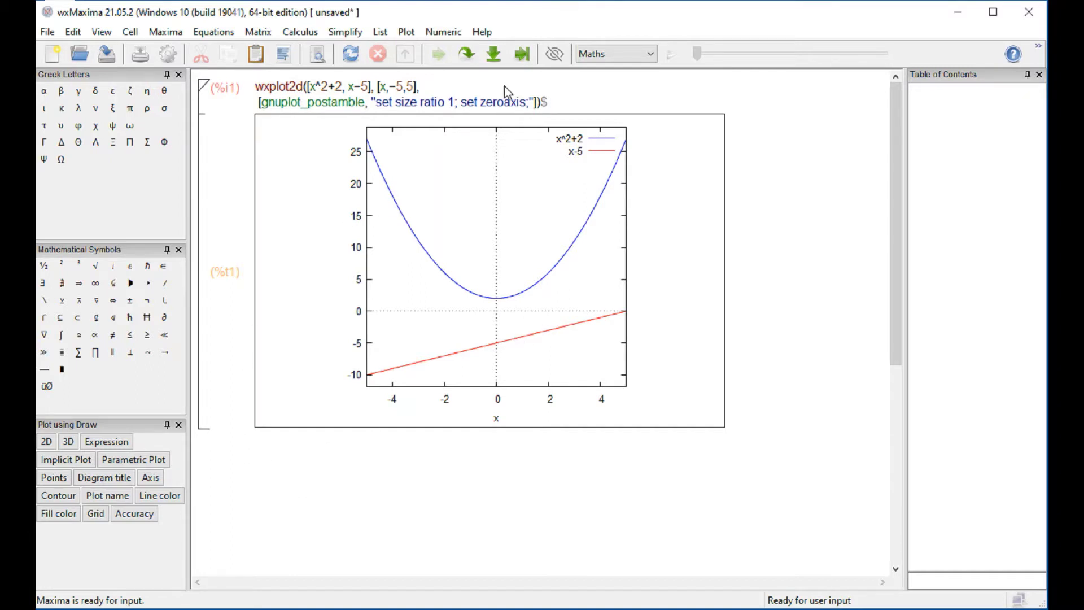
# - Start a new Plot 2D of x^2+5 with the x range starting at 0.1
pyautogui.click(406, 32)
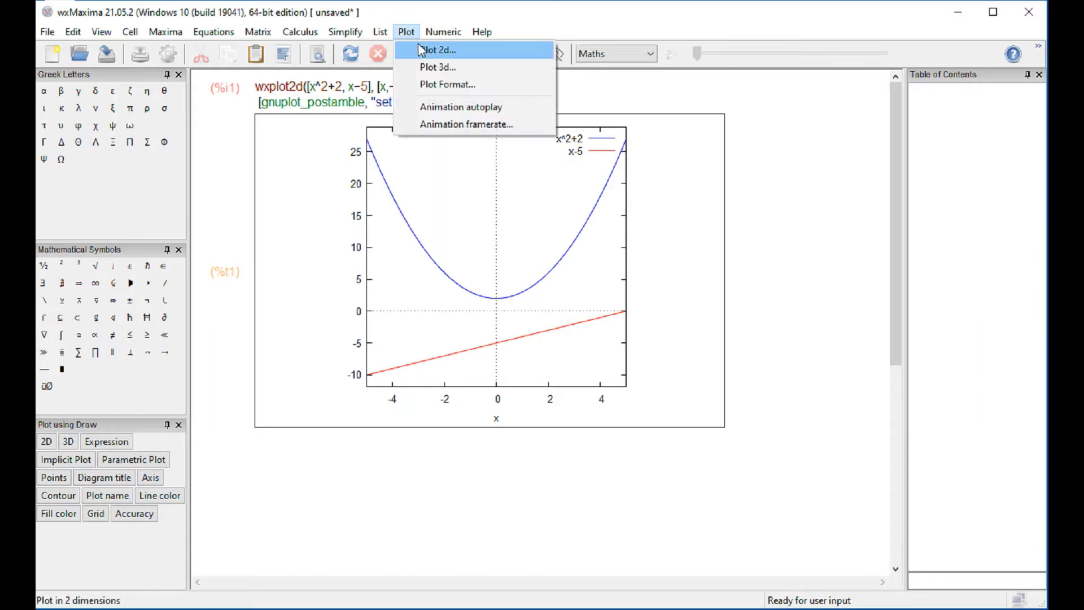
pyautogui.click(420, 51)
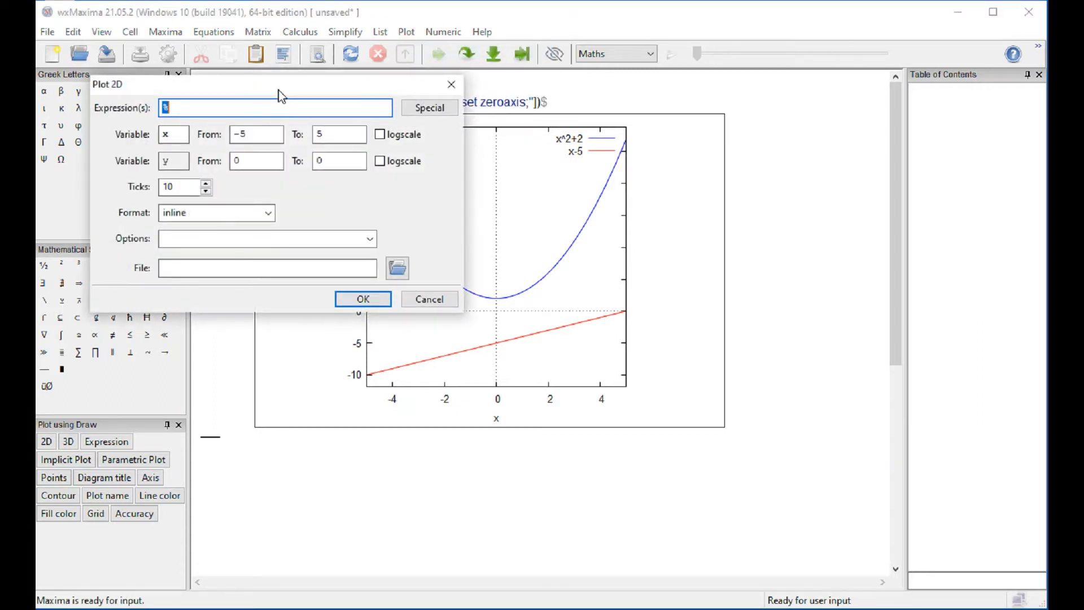
pyautogui.moveTo(279, 91); pyautogui.dragTo(474, 134)
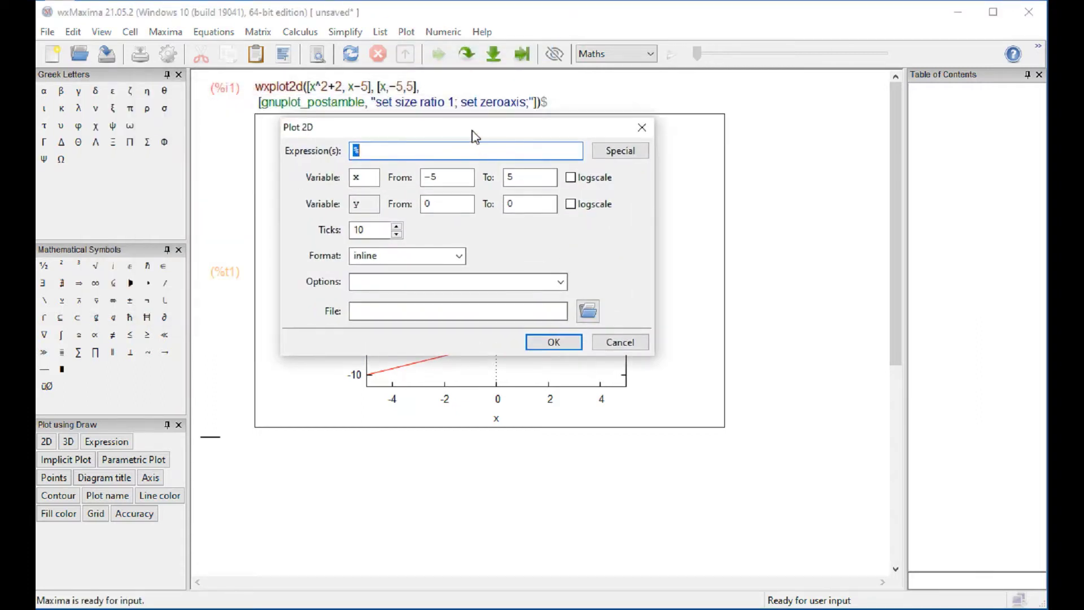
pyautogui.write('x6')
pyautogui.doubleClick(432, 177)
pyautogui.write('0.1')
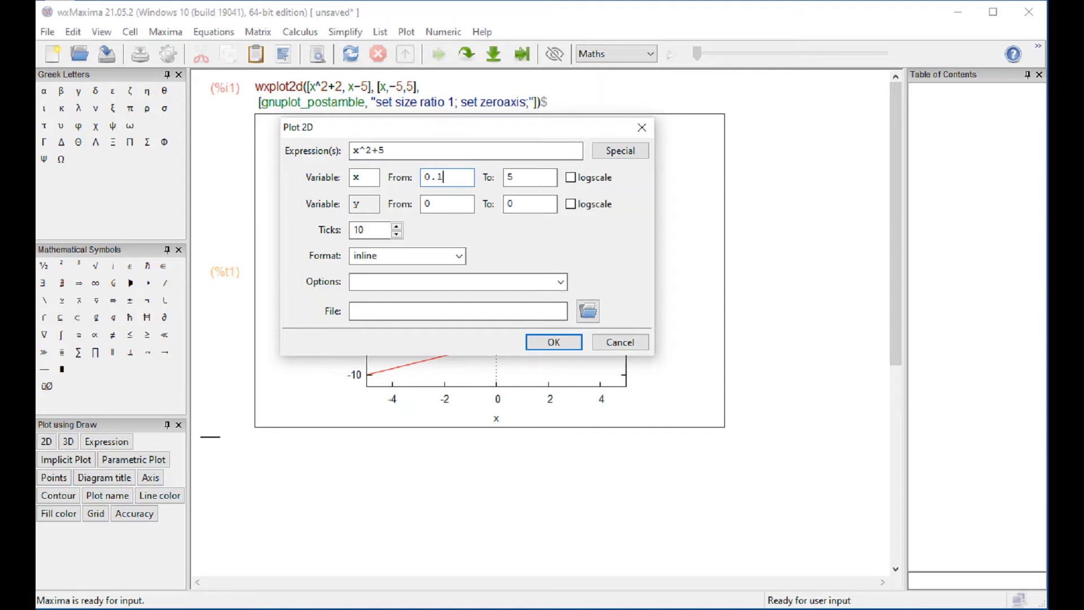
# - Make the x axis logarithmic, add the 'set grid;' option, and create the plot
pyautogui.click(571, 178)
pyautogui.click(531, 208)
pyautogui.click(560, 282)
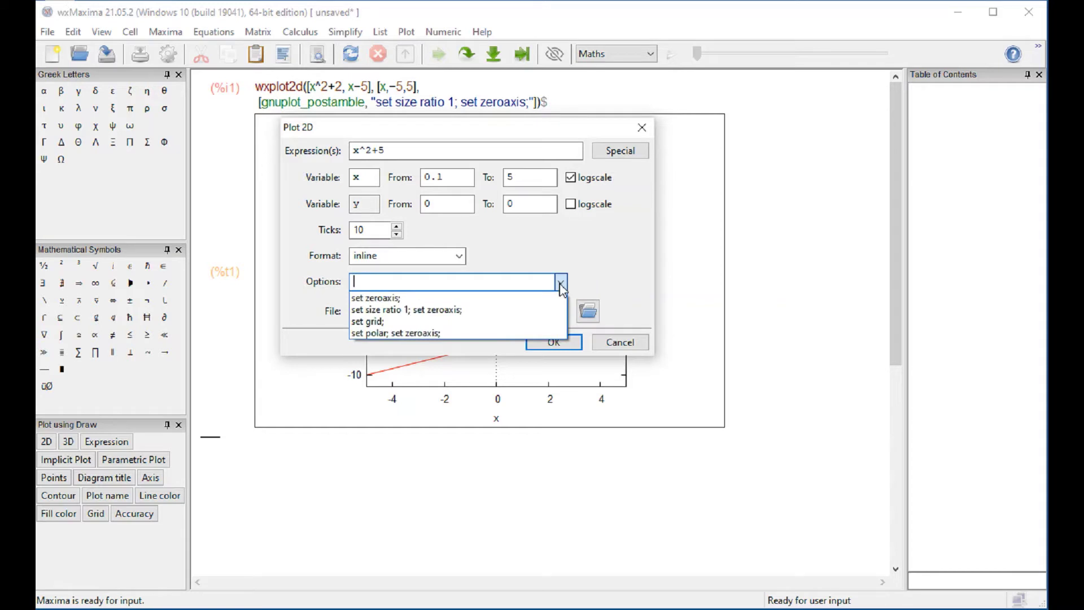
pyautogui.click(524, 320)
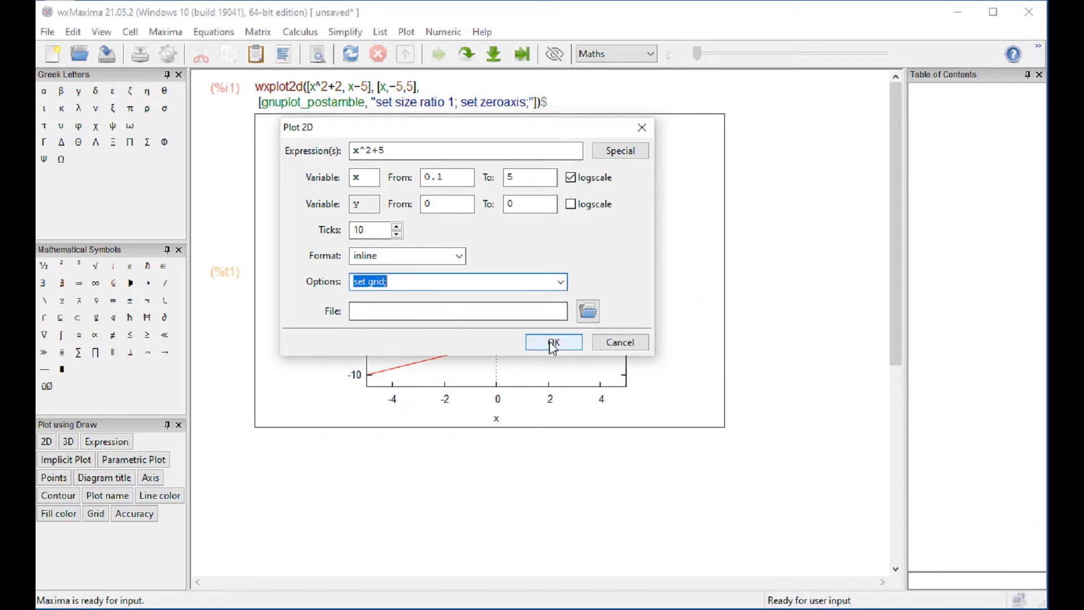
pyautogui.click(554, 310)
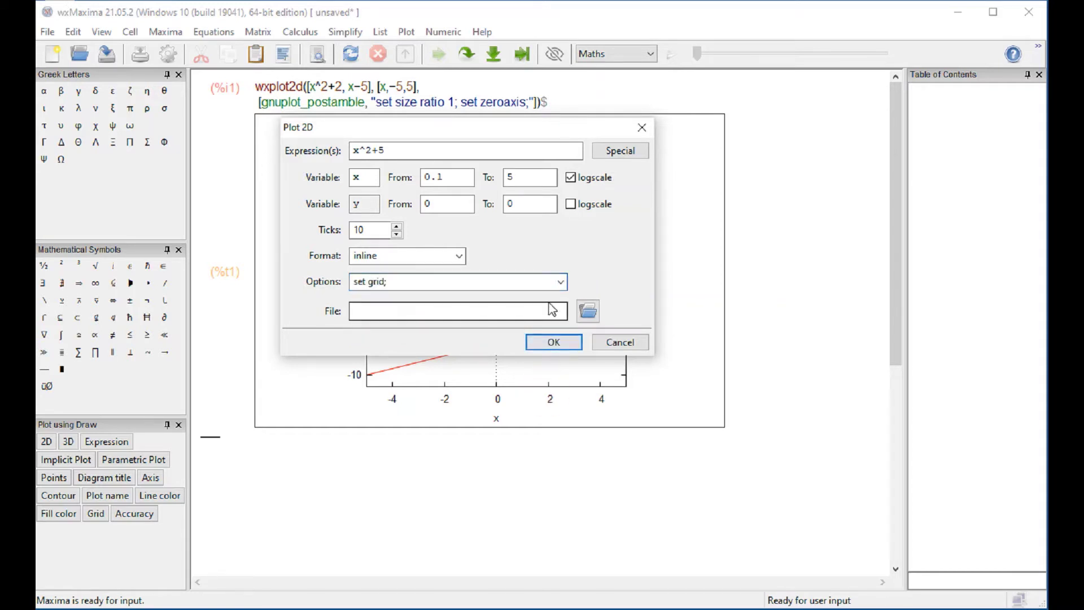
pyautogui.click(553, 346)
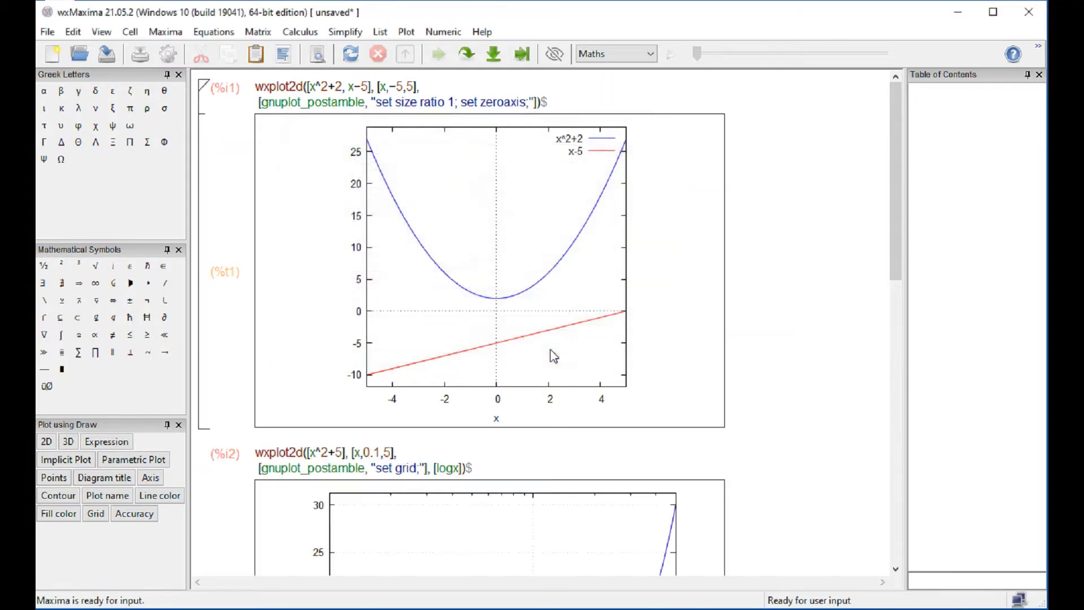
pyautogui.scroll(-3, 573, 464)
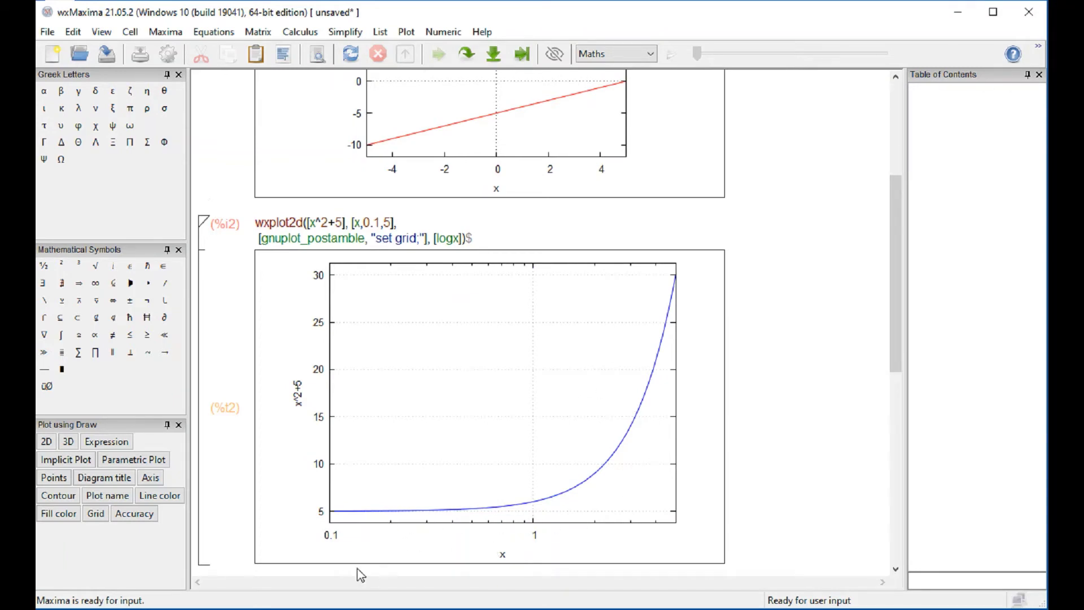
pyautogui.scroll(-3, 367, 545)
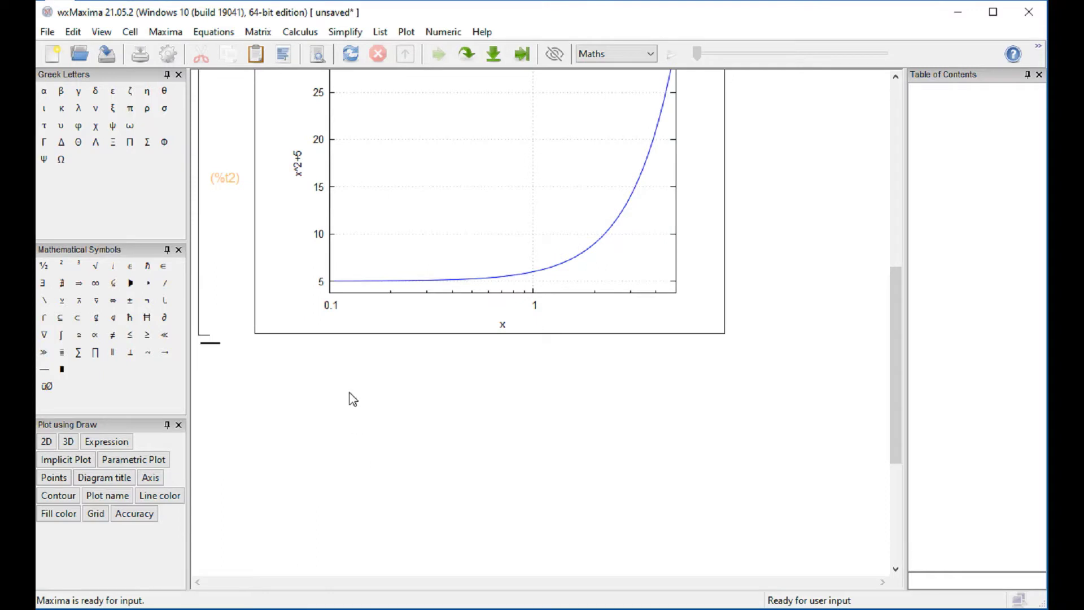
pyautogui.scroll(3, 432, 187)
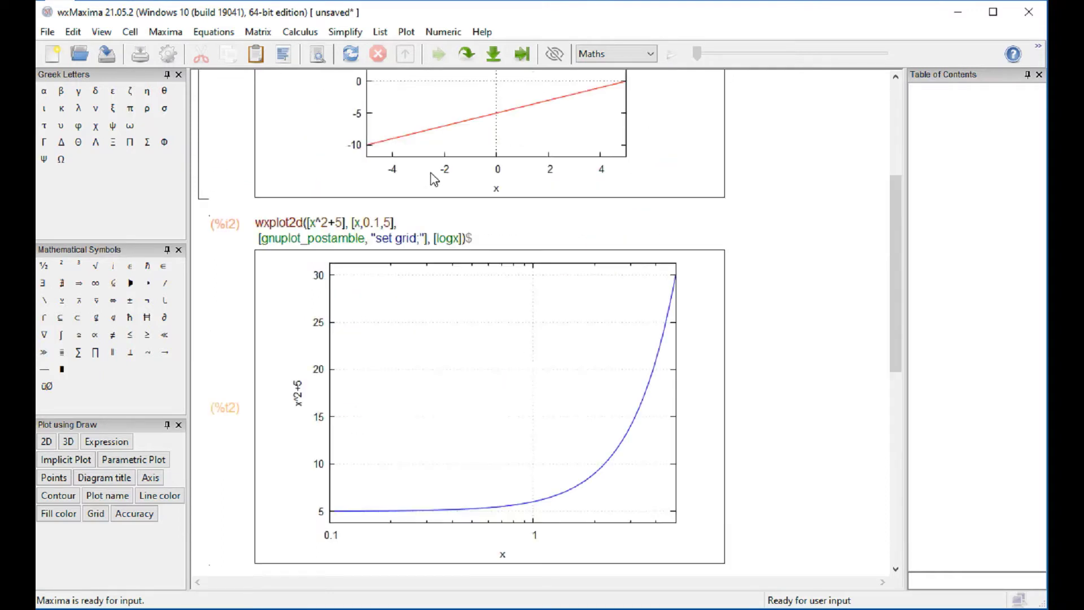
# - Plot x^2+1 from x=0.1 to 5 with 'set grid;' and logscale on both axes
pyautogui.click(407, 31)
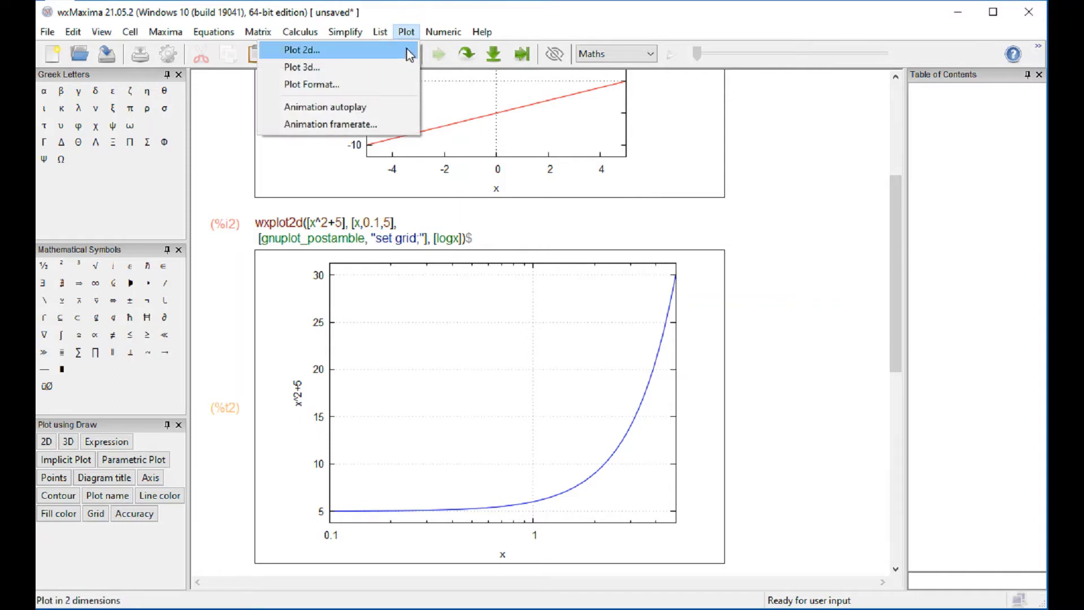
pyautogui.click(406, 50)
pyautogui.write('x')
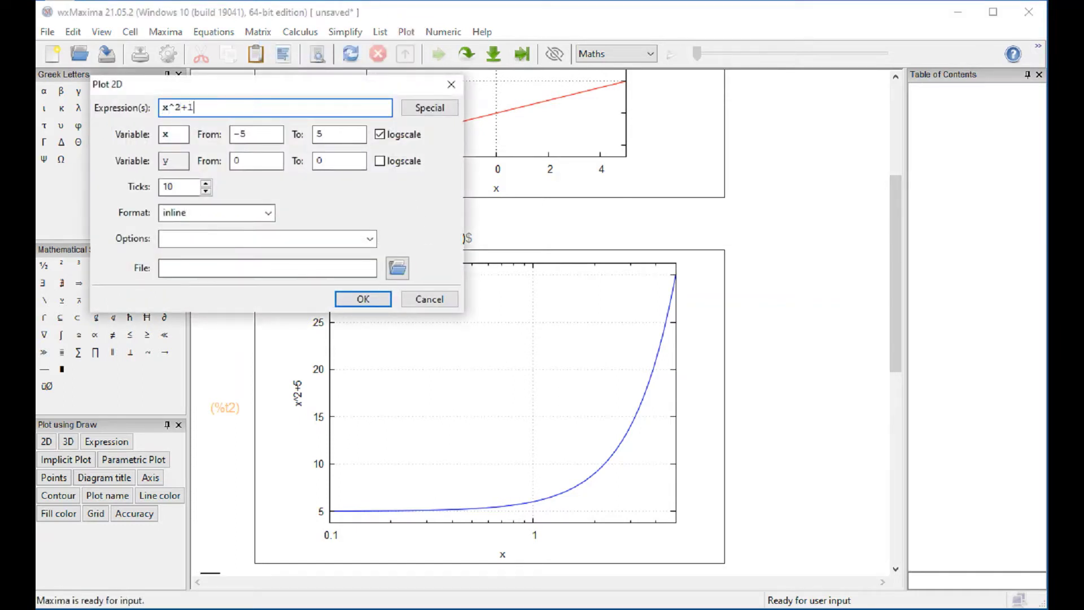
pyautogui.write('^2+1')
pyautogui.moveTo(251, 134); pyautogui.dragTo(228, 139)
pyautogui.write('0.1')
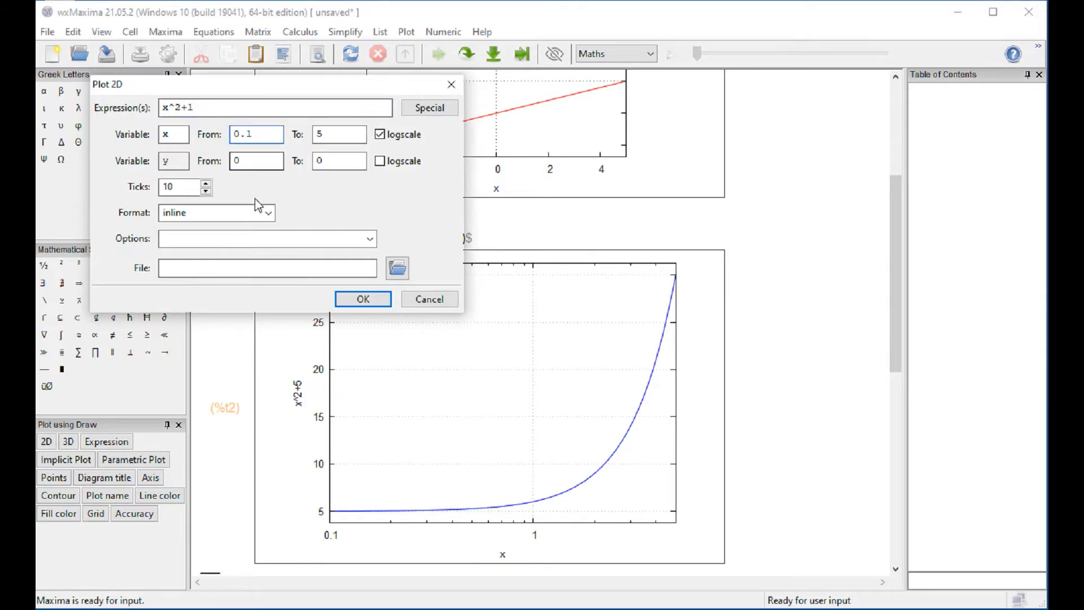
pyautogui.click(369, 238)
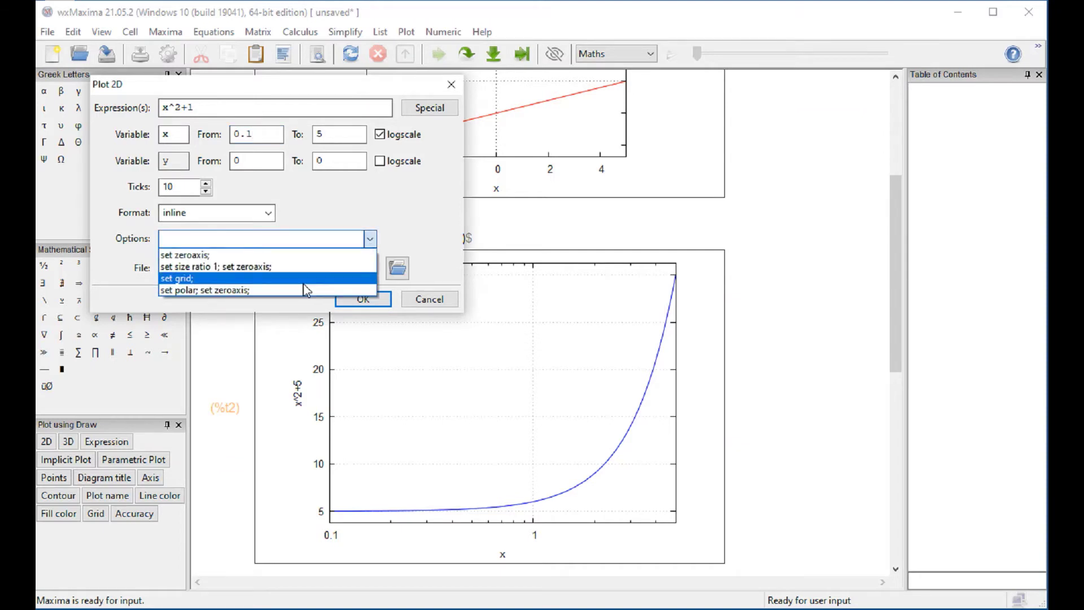
pyautogui.click(302, 278)
pyautogui.click(380, 161)
pyautogui.click(365, 298)
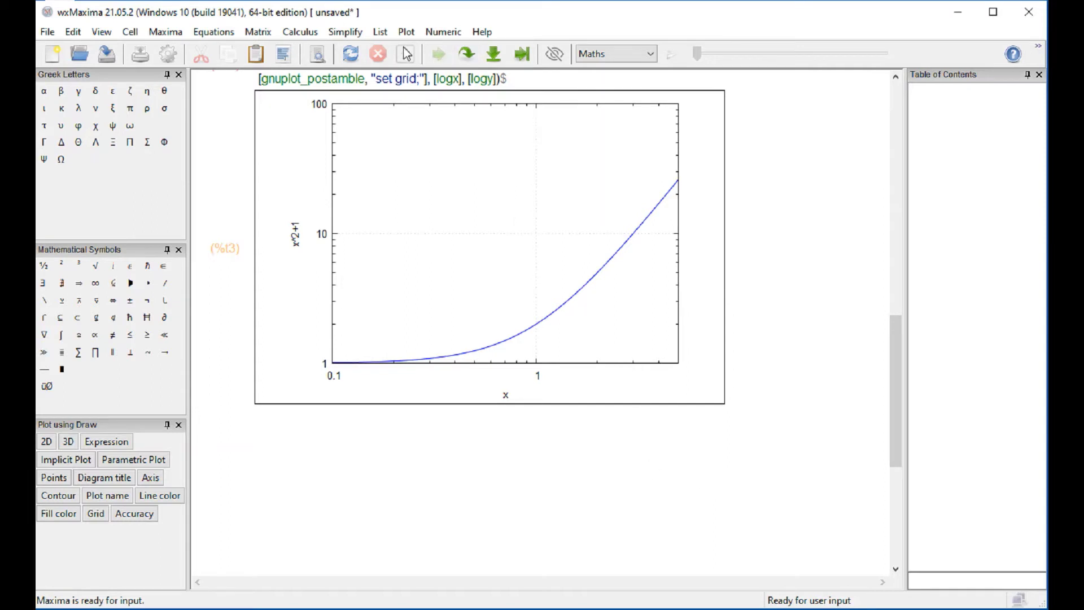
# - Scroll through the worksheet to review the log-log graph, then reopen the Plot menu
pyautogui.click(405, 32)
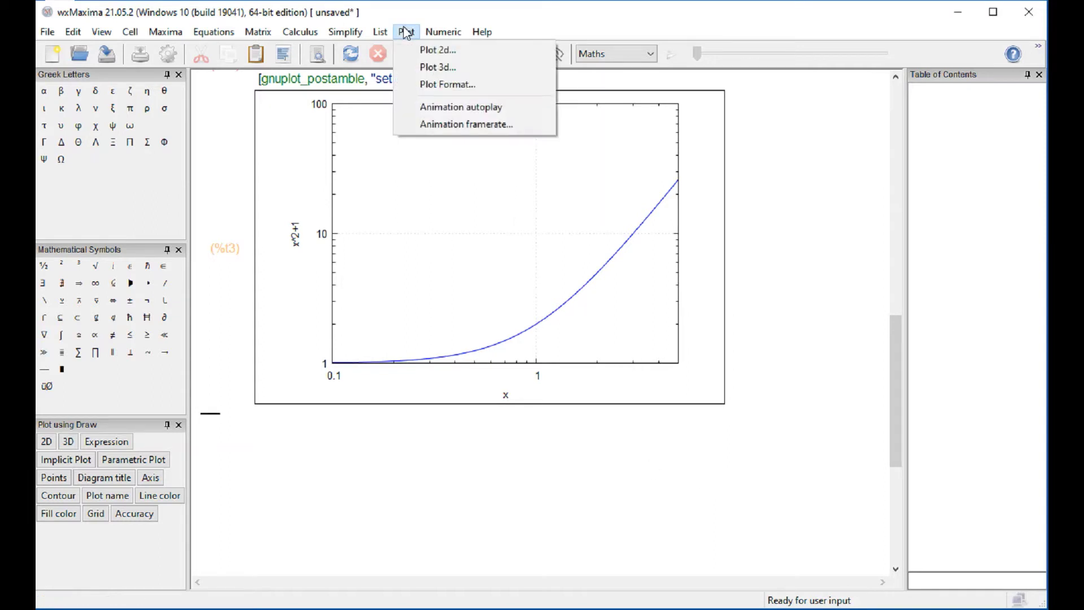
pyautogui.click(645, 465)
pyautogui.click(633, 472)
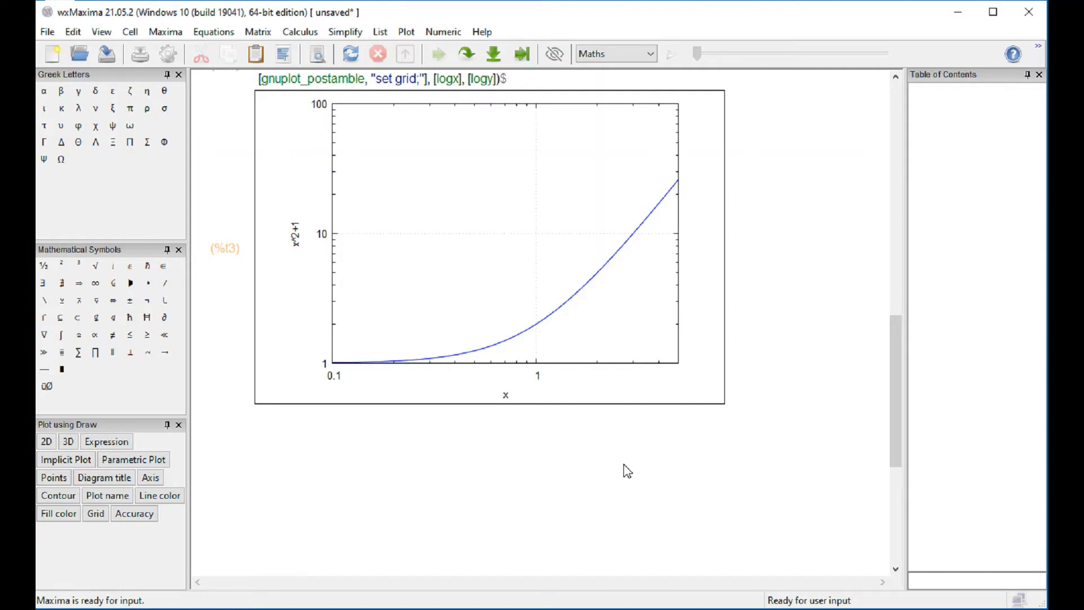
pyautogui.scroll(4, 627, 472)
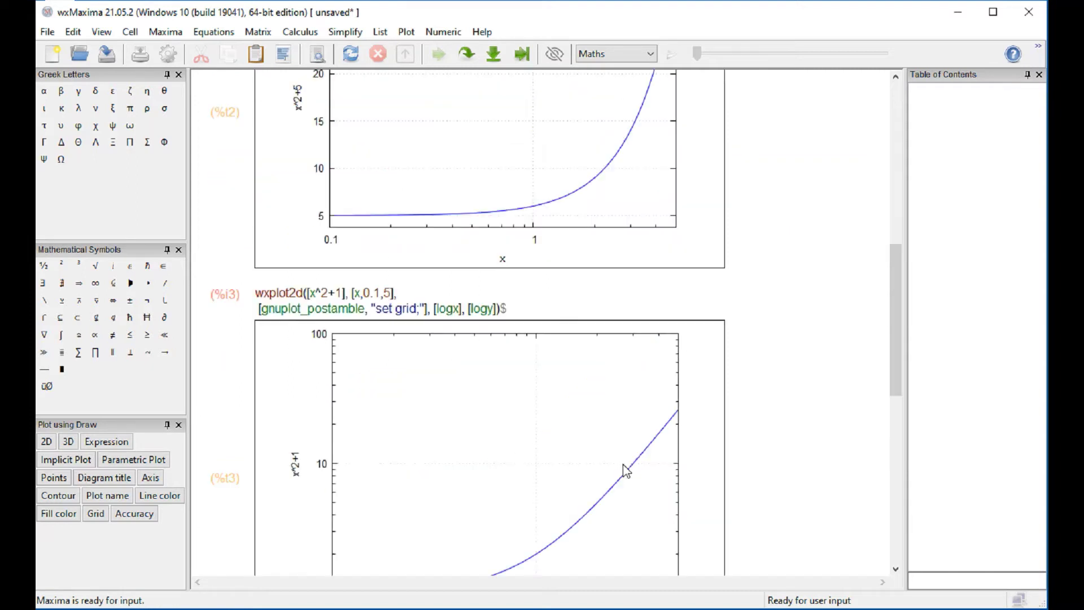
pyautogui.scroll(-4, 626, 471)
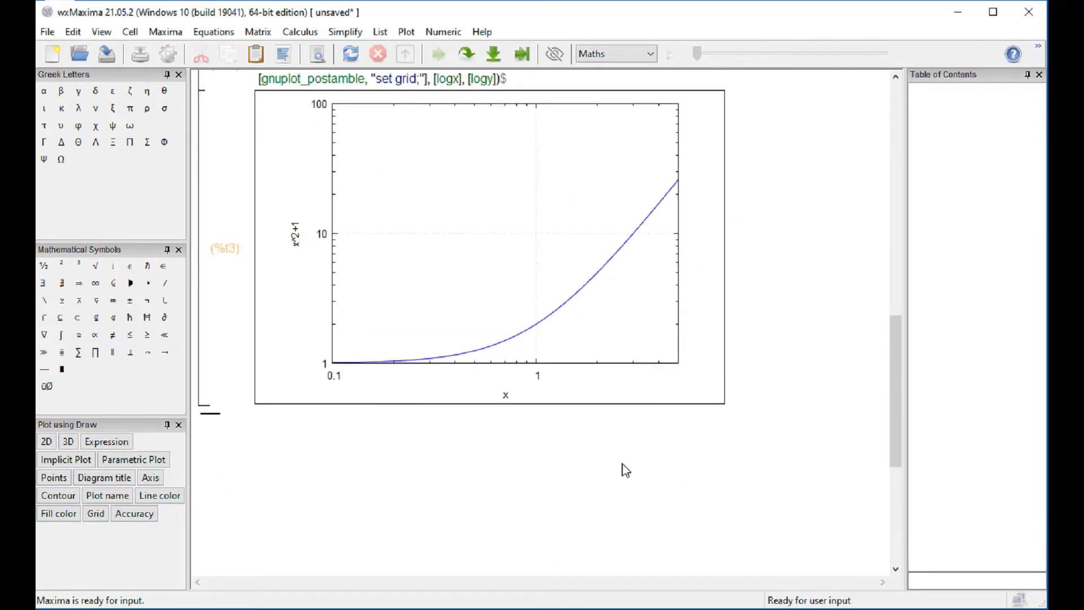
pyautogui.click(406, 32)
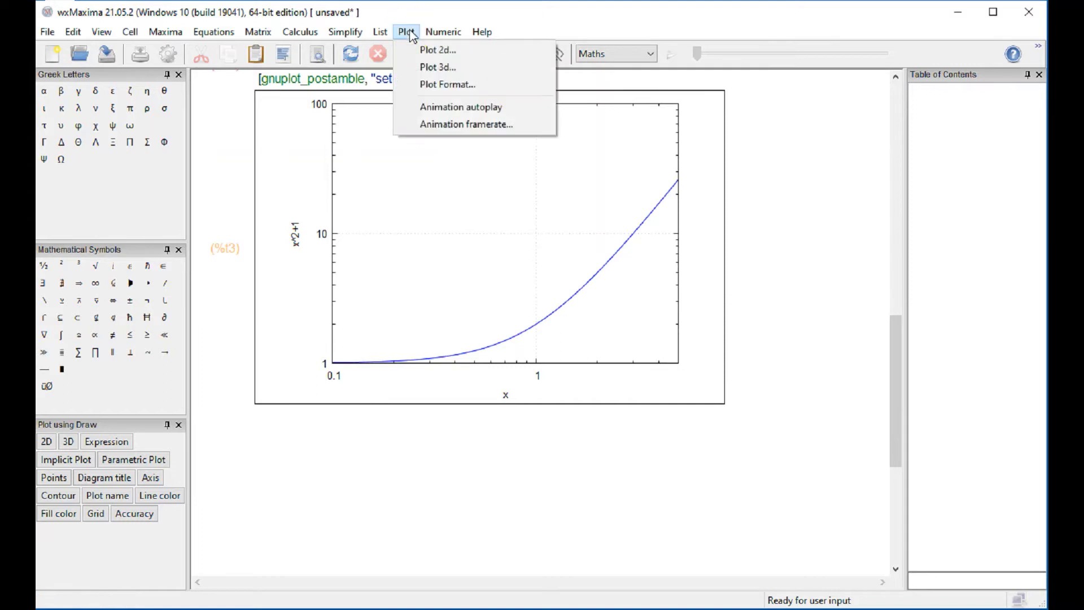
# - Start a new 2D plot with both log scales off and bring up the parametric plot settings
pyautogui.click(436, 51)
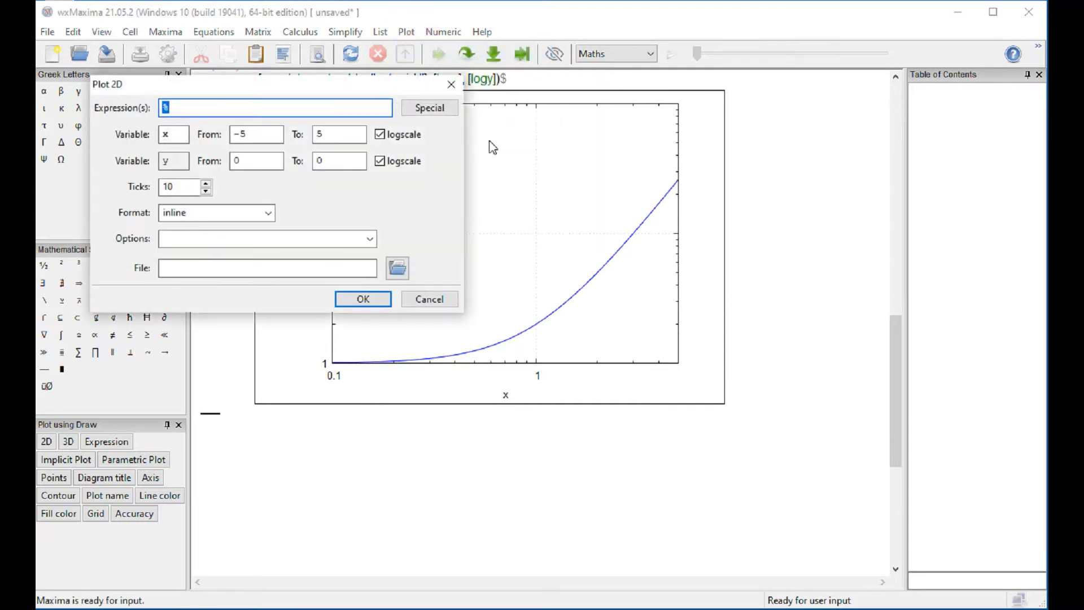
pyautogui.click(402, 137)
pyautogui.click(382, 162)
pyautogui.click(356, 107)
pyautogui.click(420, 110)
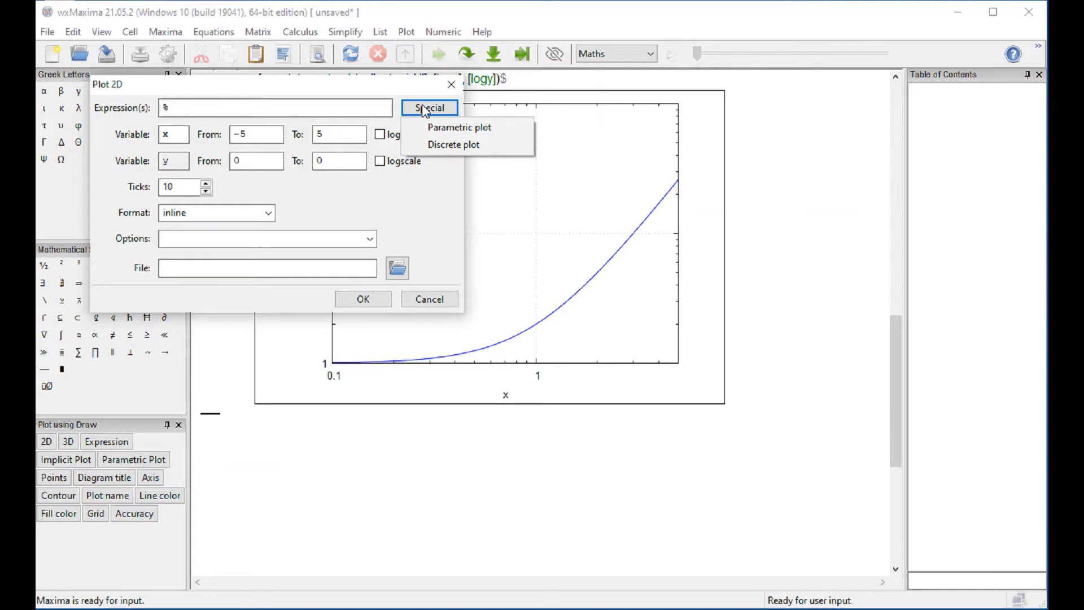
pyautogui.click(446, 128)
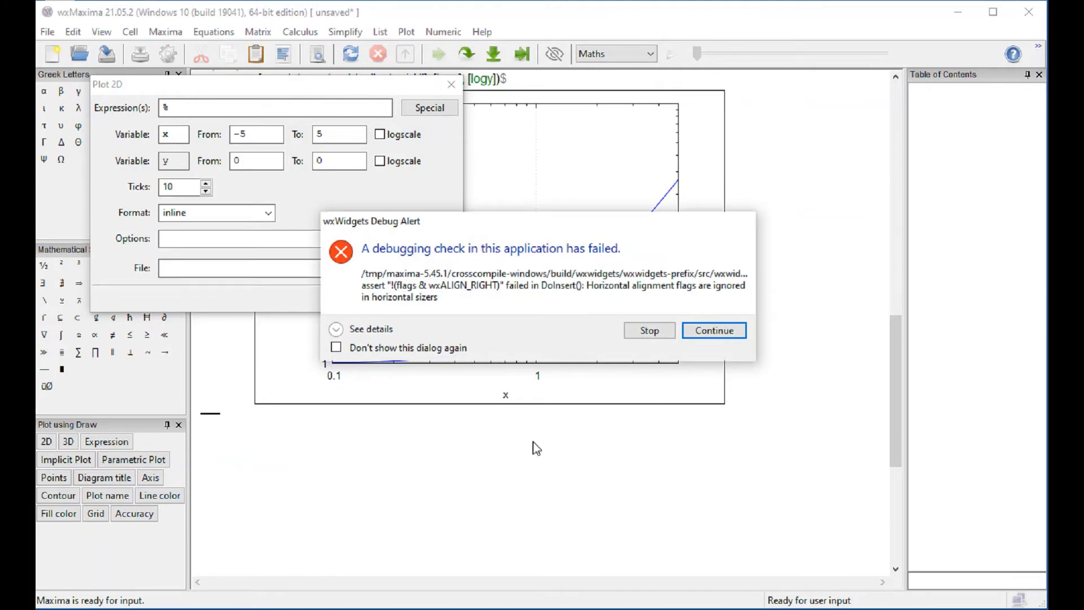
pyautogui.click(722, 335)
pyautogui.click(721, 338)
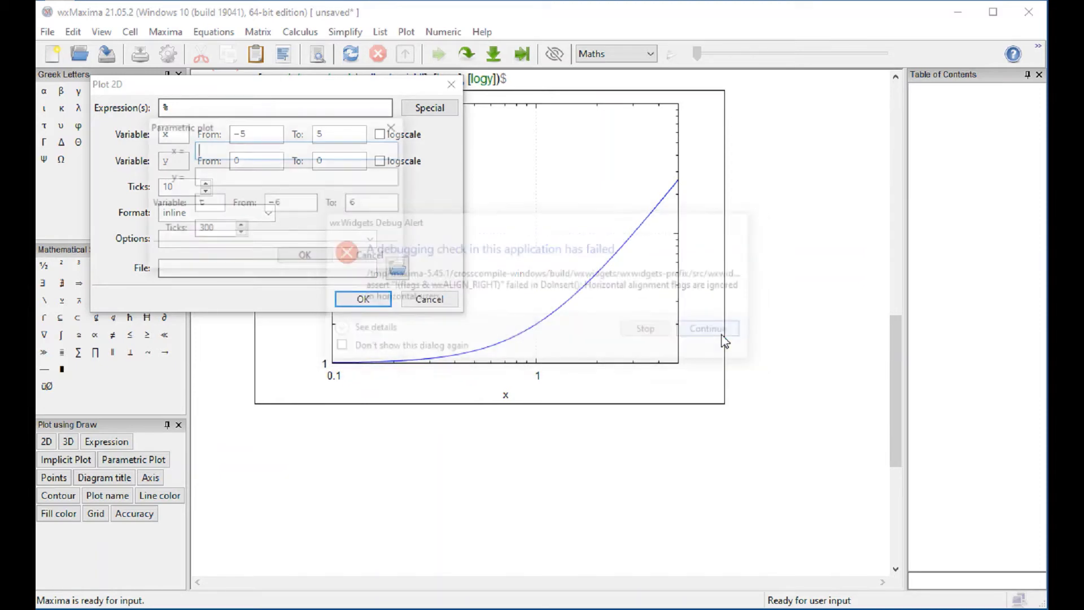
pyautogui.moveTo(300, 122); pyautogui.dragTo(665, 166)
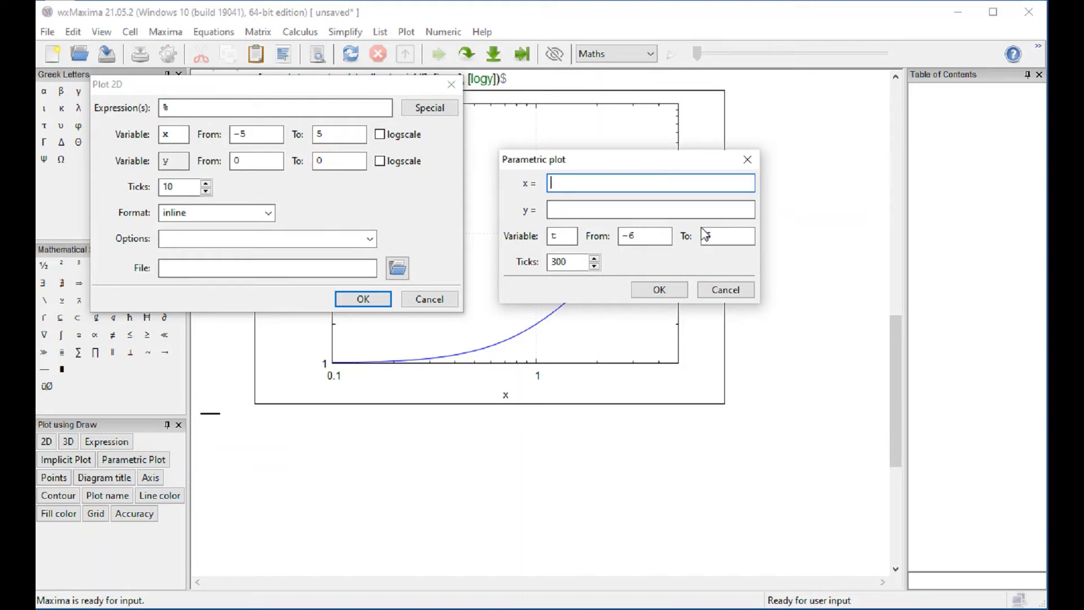
# - Define the parametric curve x=2.5*sin(2*t), y=0.5*cos(t/2) for t from 0 to 20
pyautogui.write('2.5*sin(2*t')
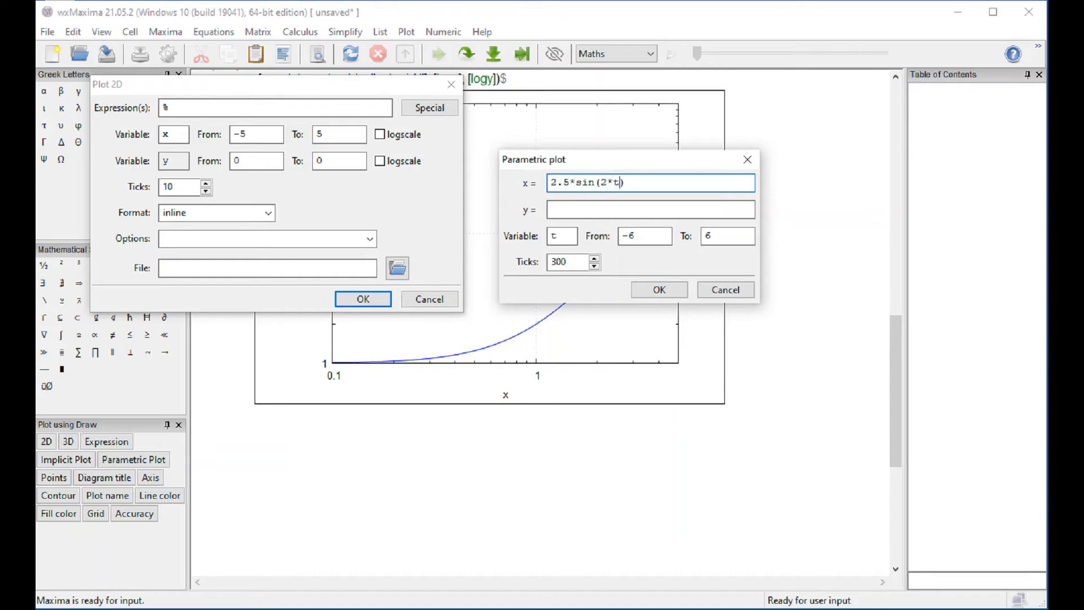
pyautogui.click(705, 214)
pyautogui.write('0.5')
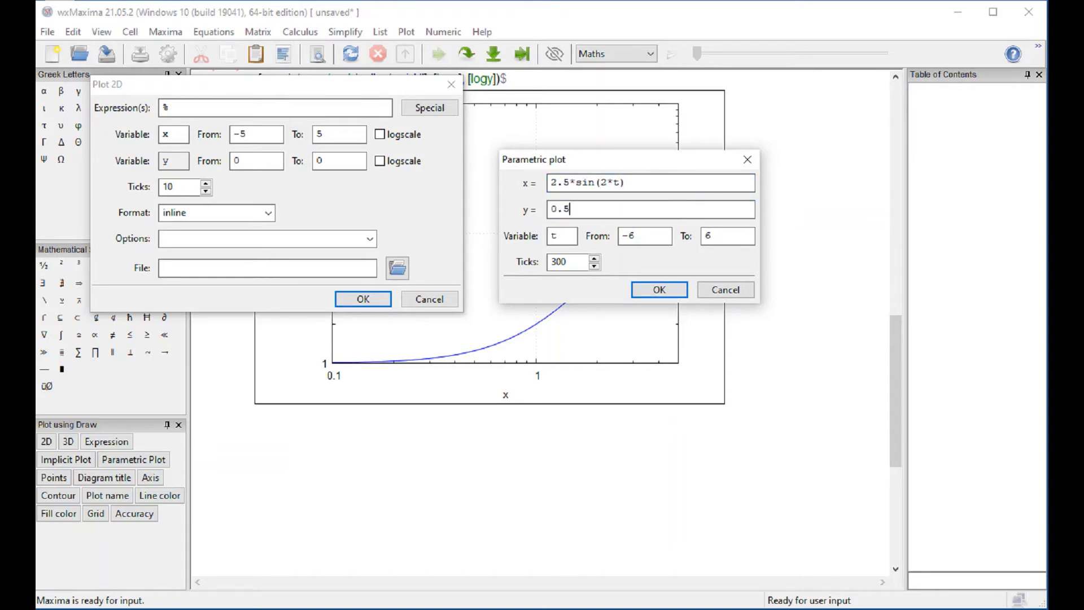
pyautogui.write('*cos(t/2')
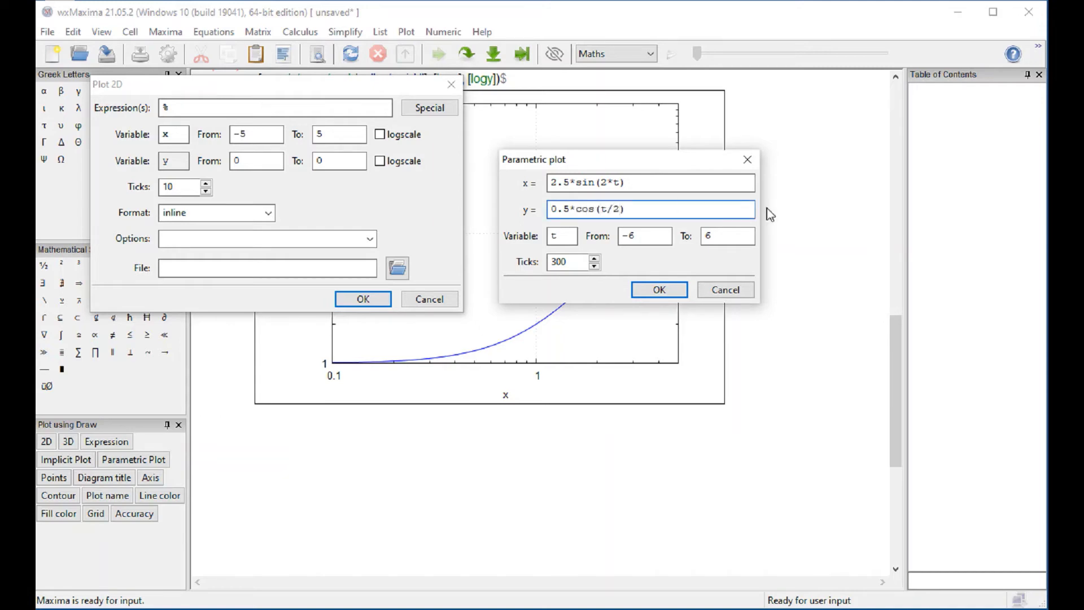
pyautogui.moveTo(637, 237); pyautogui.dragTo(621, 242)
pyautogui.write('0')
pyautogui.moveTo(730, 239); pyautogui.dragTo(694, 243)
pyautogui.write('20')
pyautogui.click(655, 291)
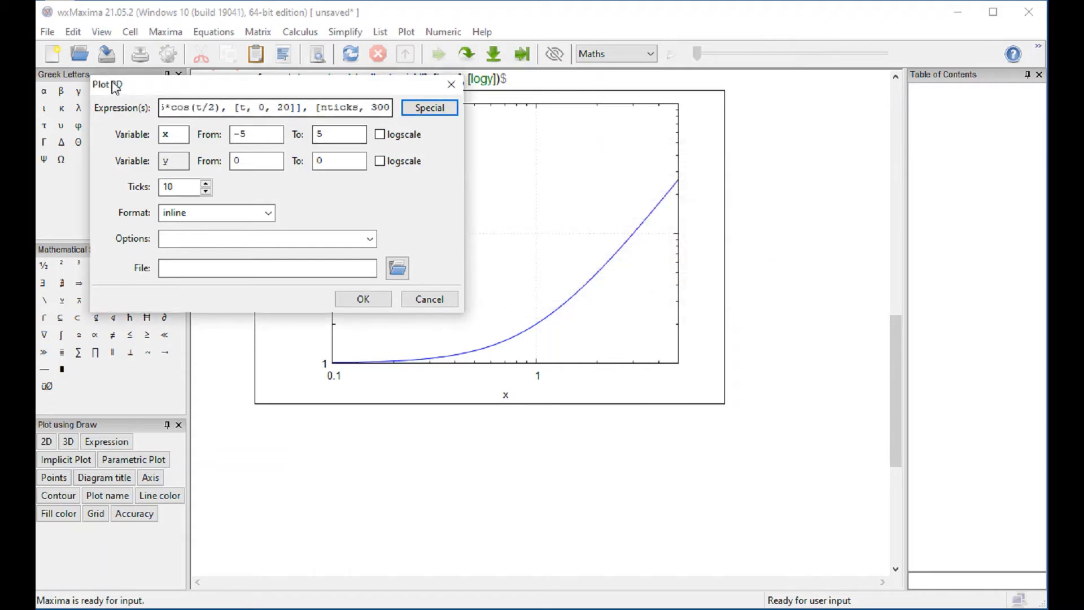
# - Set x from -10 to 10, add 'set size ratio 1; set zeroaxis;', and create the plot
pyautogui.moveTo(257, 89); pyautogui.dragTo(499, 148)
pyautogui.click(501, 197)
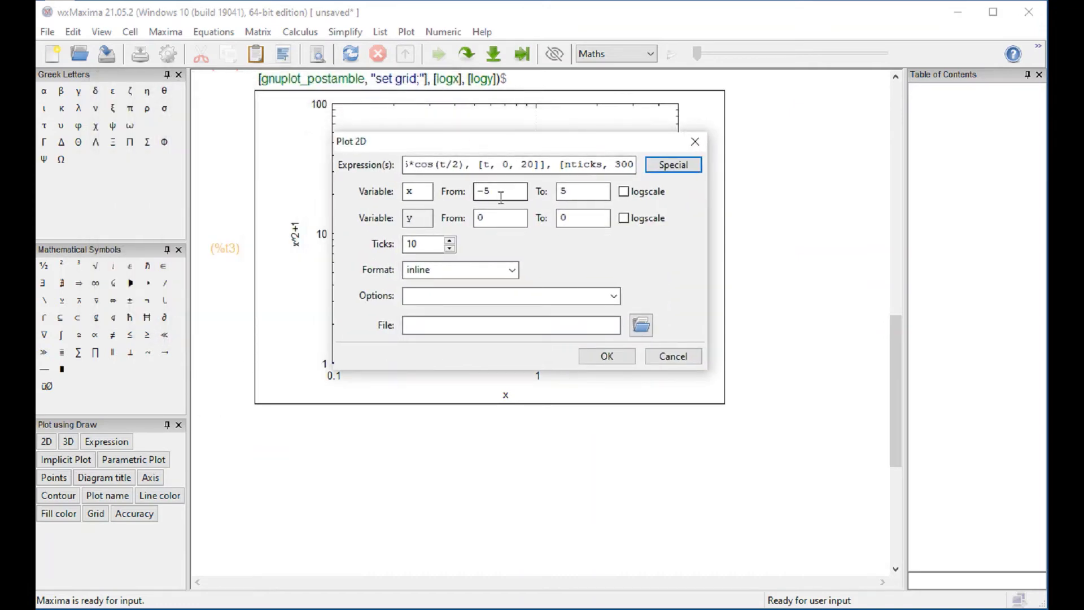
pyautogui.click(501, 197)
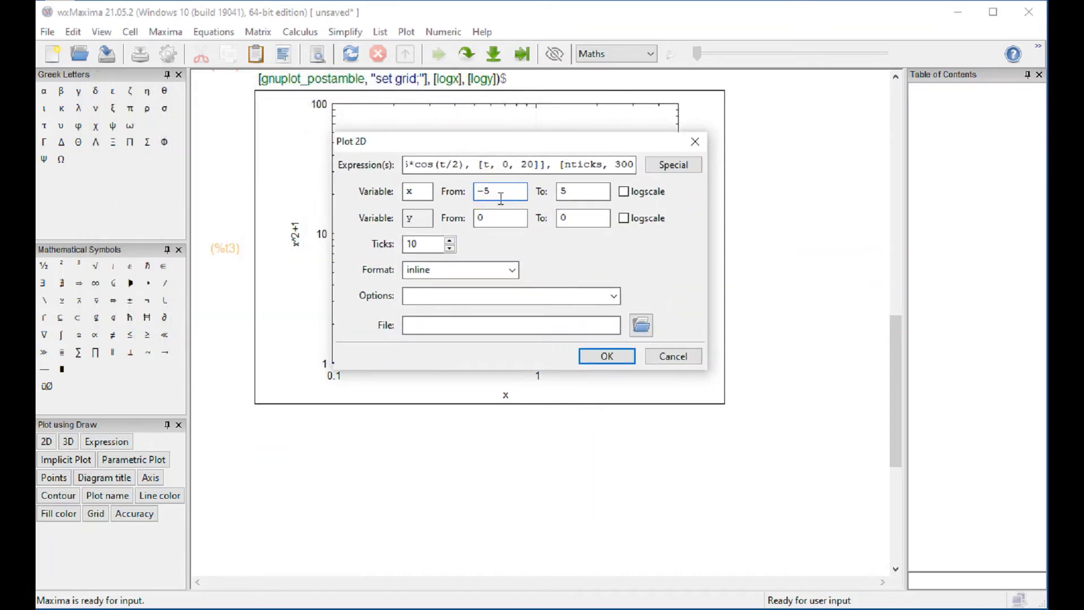
pyautogui.press('BackSpace')
pyautogui.write('10')
pyautogui.click(575, 198)
pyautogui.write('10')
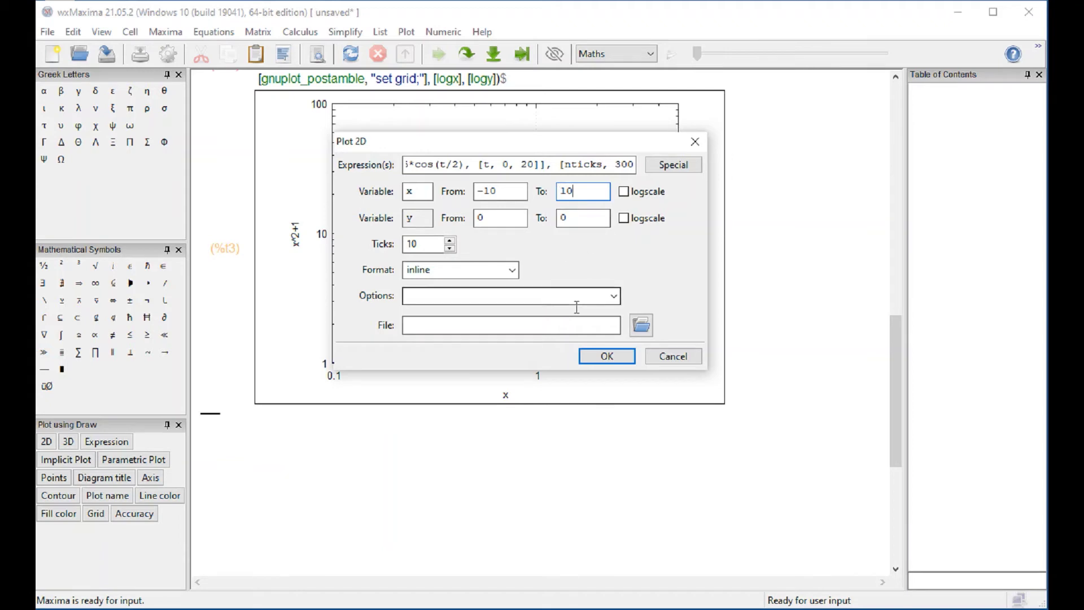
pyautogui.click(614, 296)
pyautogui.click(565, 326)
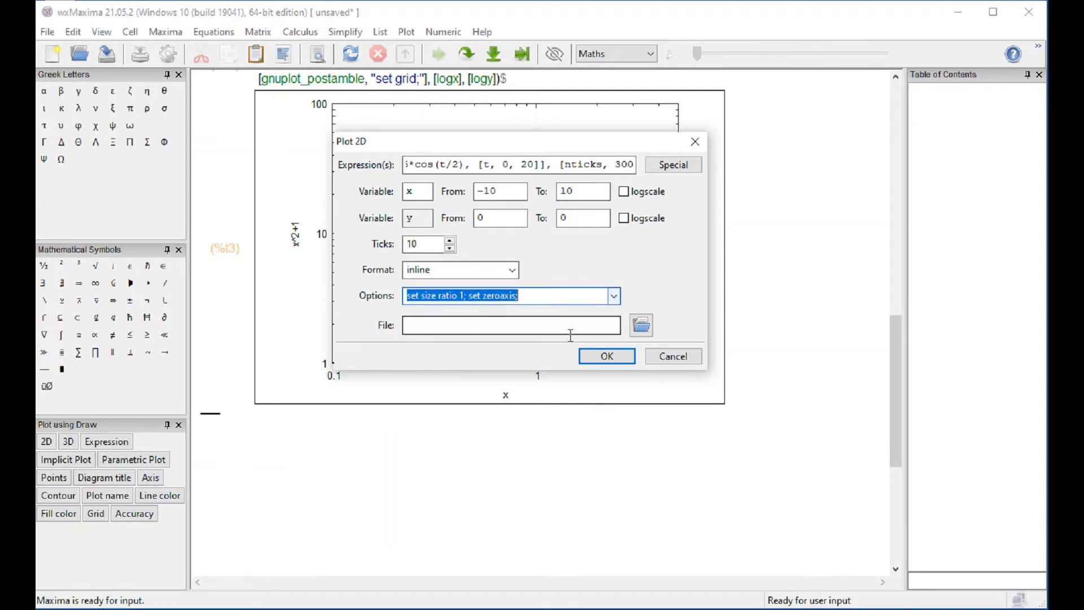
pyautogui.click(605, 356)
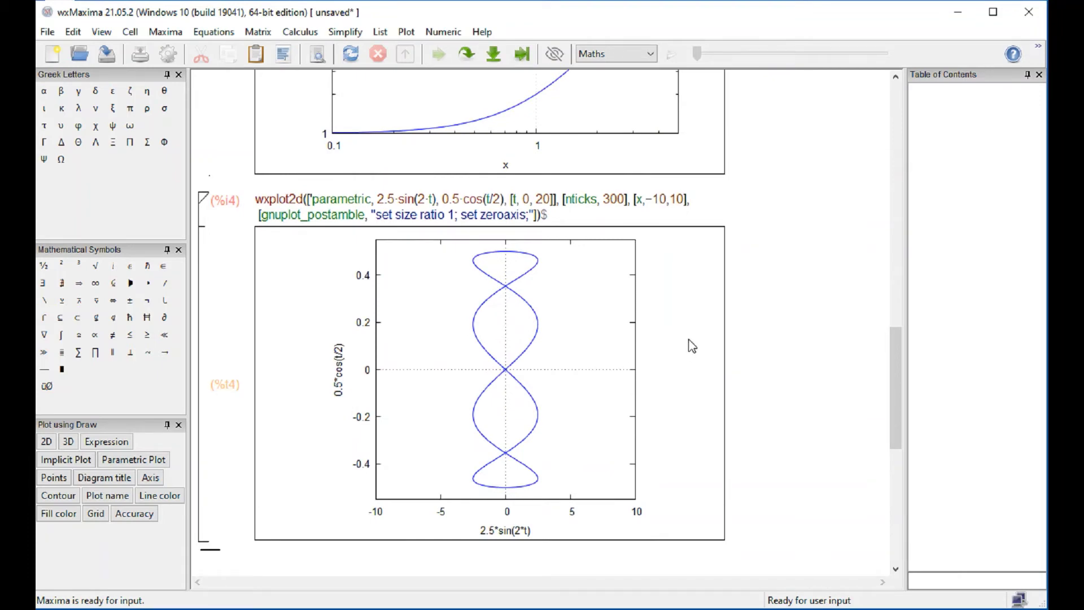
# - Enter r(θ):=1-cos(θ) using the Greek θ symbol and evaluate it
pyautogui.scroll(-5, 693, 346)
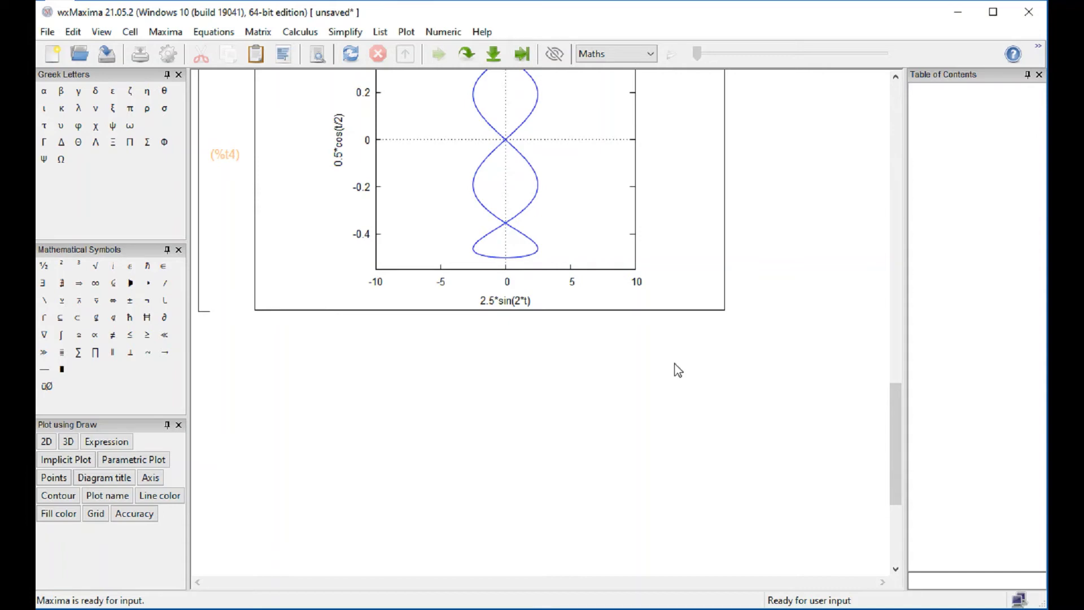
pyautogui.write('r')
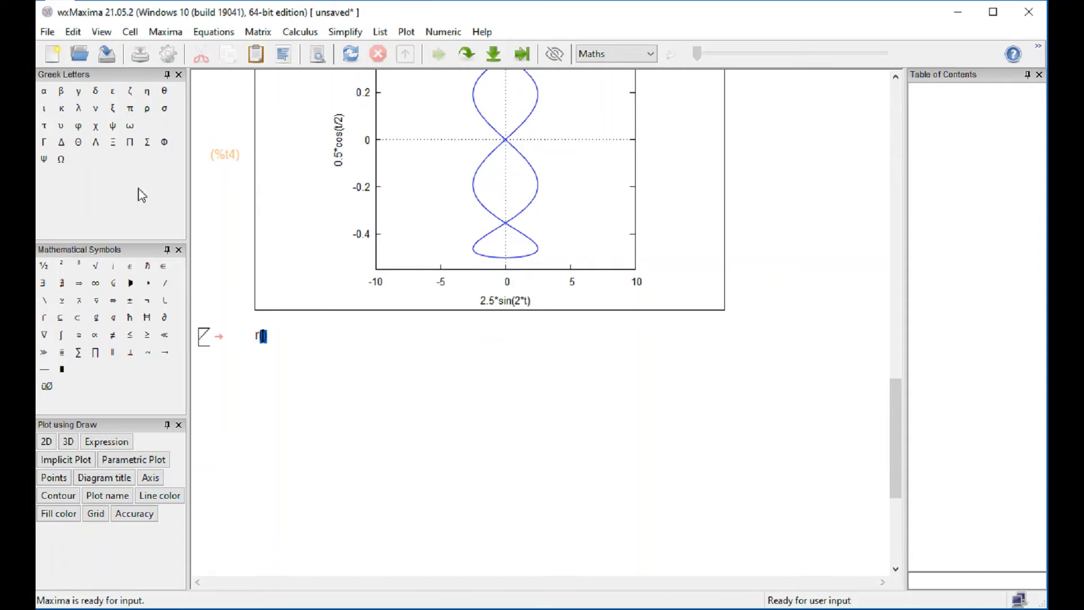
pyautogui.click(166, 94)
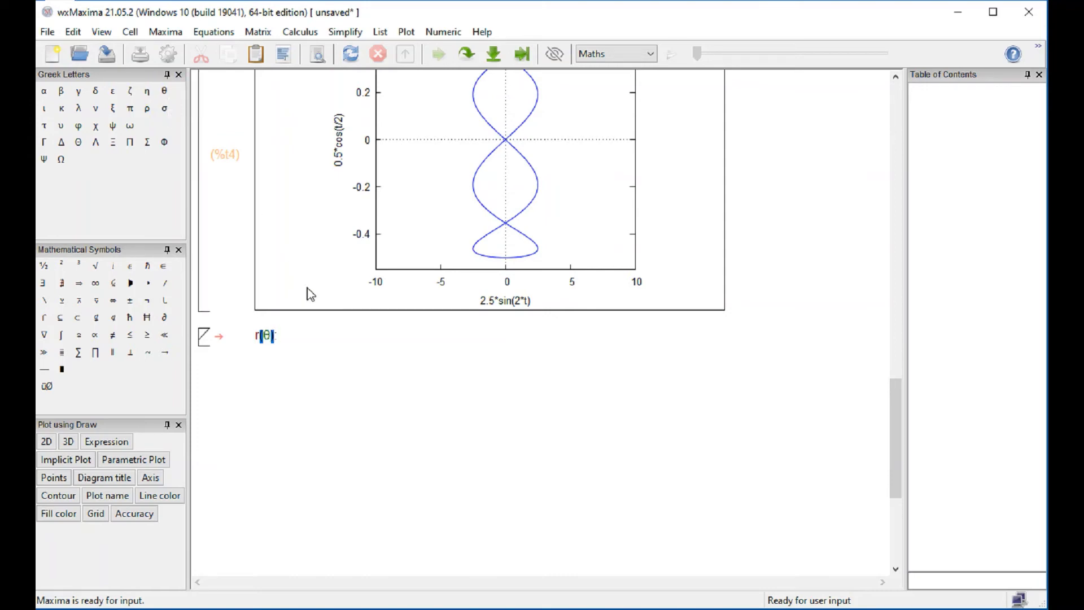
pyautogui.write('=1-cos(')
pyautogui.click(166, 91)
pyautogui.hotkey('shift', 'Return')
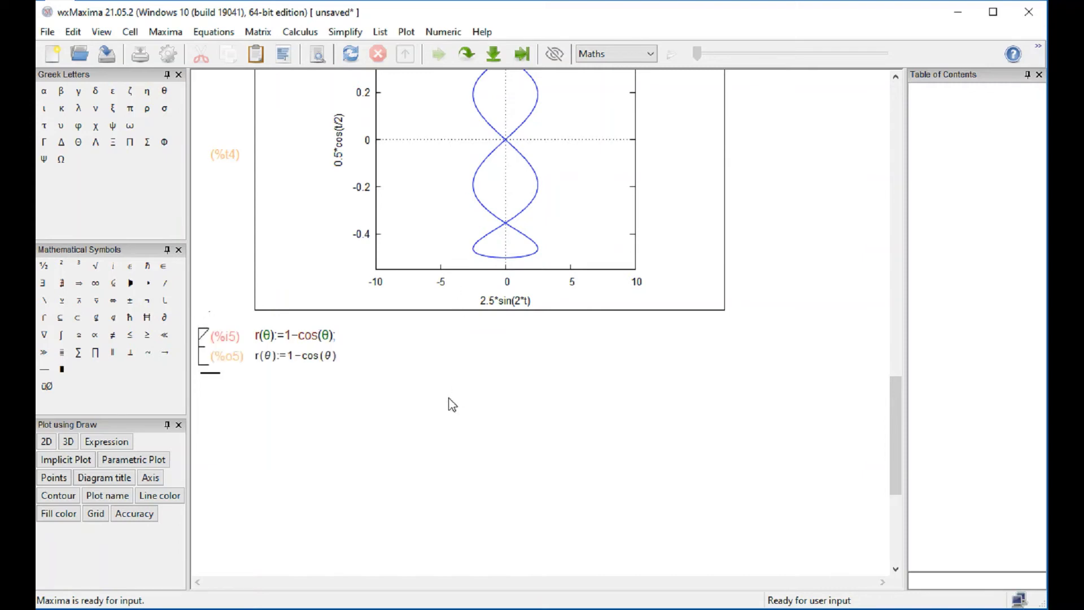
# - Start a new 2D plot and bring up its parametric plot settings
pyautogui.click(407, 32)
pyautogui.click(416, 51)
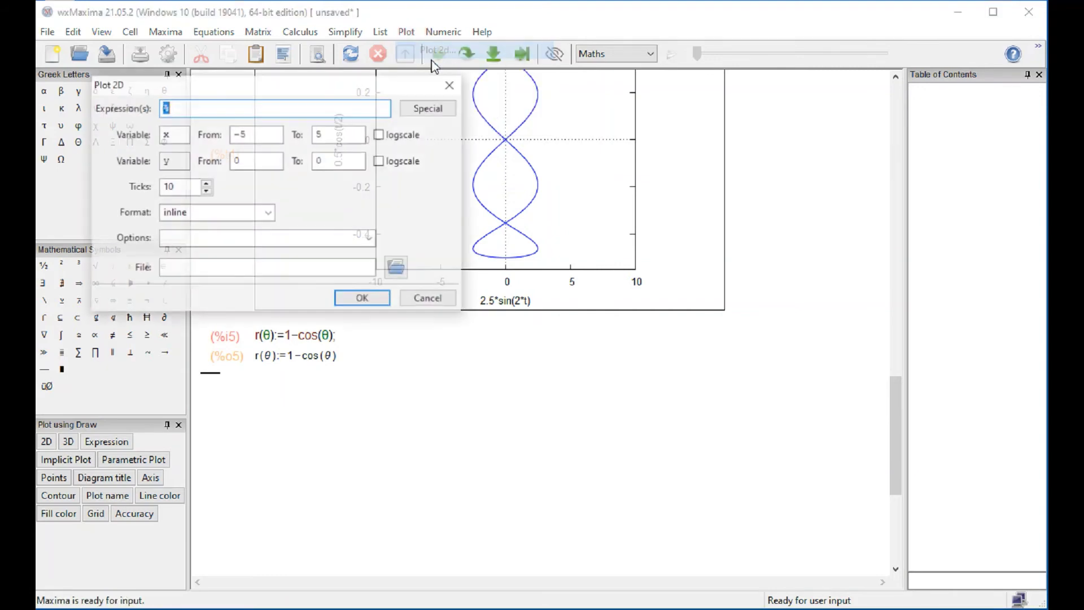
pyautogui.click(429, 108)
pyautogui.click(446, 129)
pyautogui.click(703, 333)
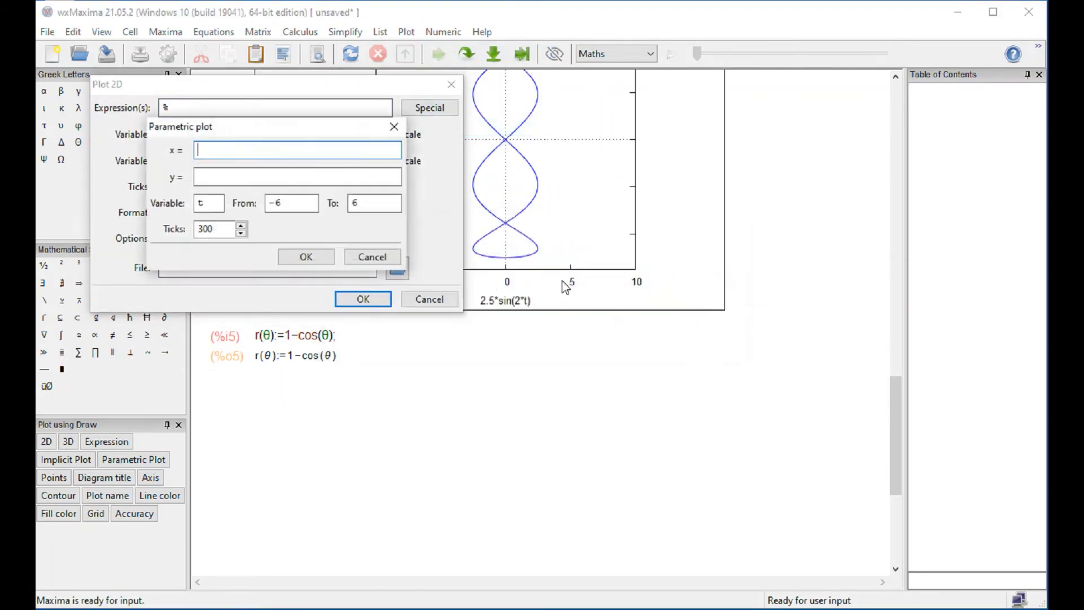
pyautogui.moveTo(311, 126); pyautogui.dragTo(766, 297)
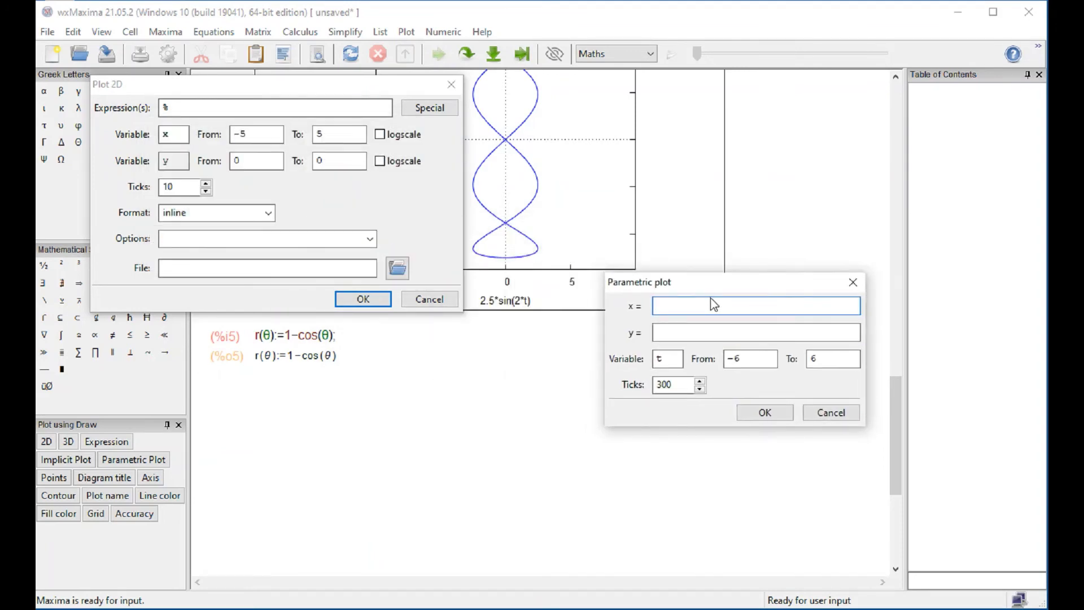
# - Define the parametric curve r(t)*cos(t), r(t)*sin(t) for t from 0 to 20
pyautogui.write('r(t)*cos(t')
pyautogui.click(705, 333)
pyautogui.write('r(t)*sin(t')
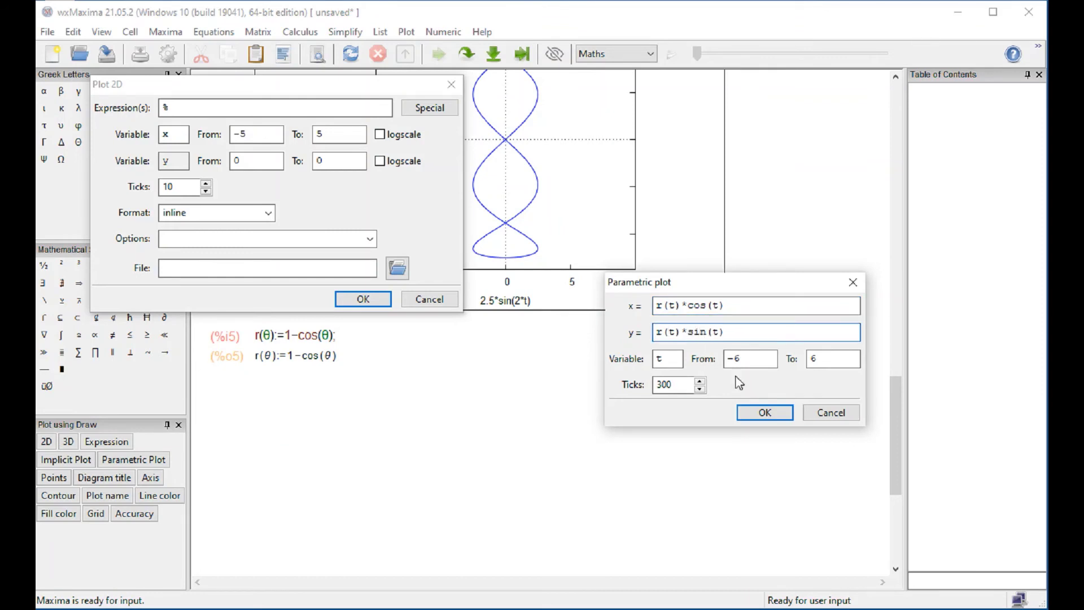
pyautogui.moveTo(745, 364); pyautogui.dragTo(705, 364)
pyautogui.write('0')
pyautogui.click(825, 359)
pyautogui.press('BackSpace')
pyautogui.write('20')
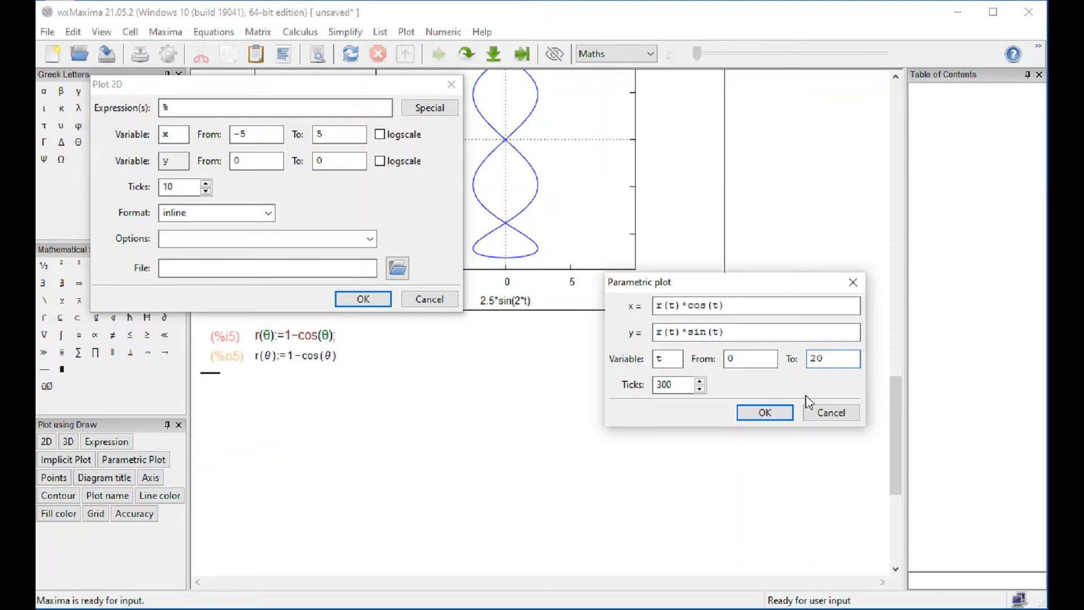
pyautogui.click(755, 411)
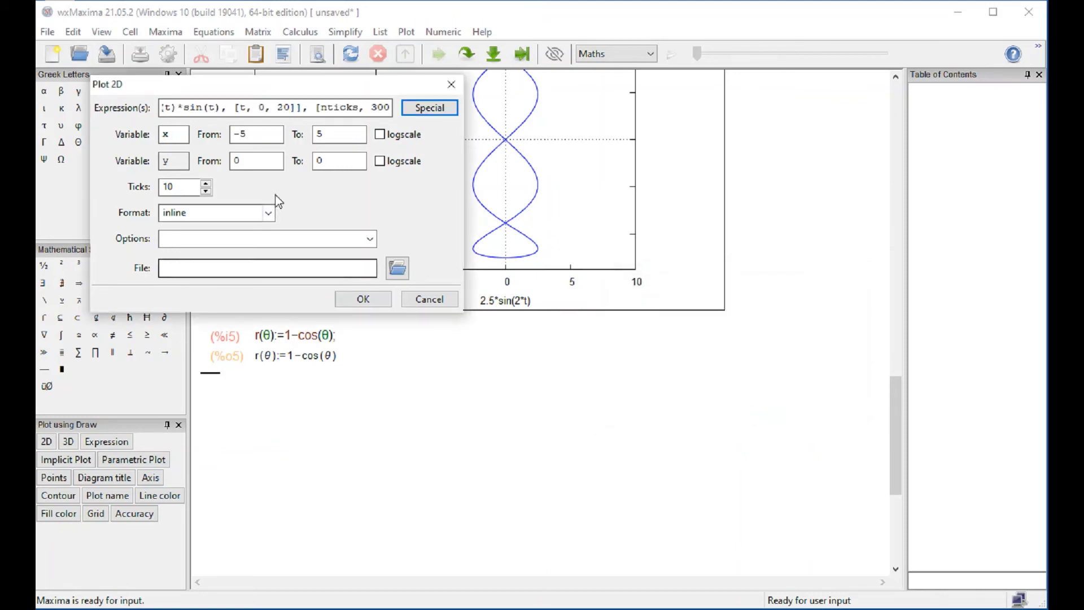
# - Set x from -10 to 10, add the 'set zeroaxis;' option, and insert the cardioid plot
pyautogui.click(255, 139)
pyautogui.press('BackSpace')
pyautogui.write('10')
pyautogui.click(342, 136)
pyautogui.press('BackSpace')
pyautogui.write('10')
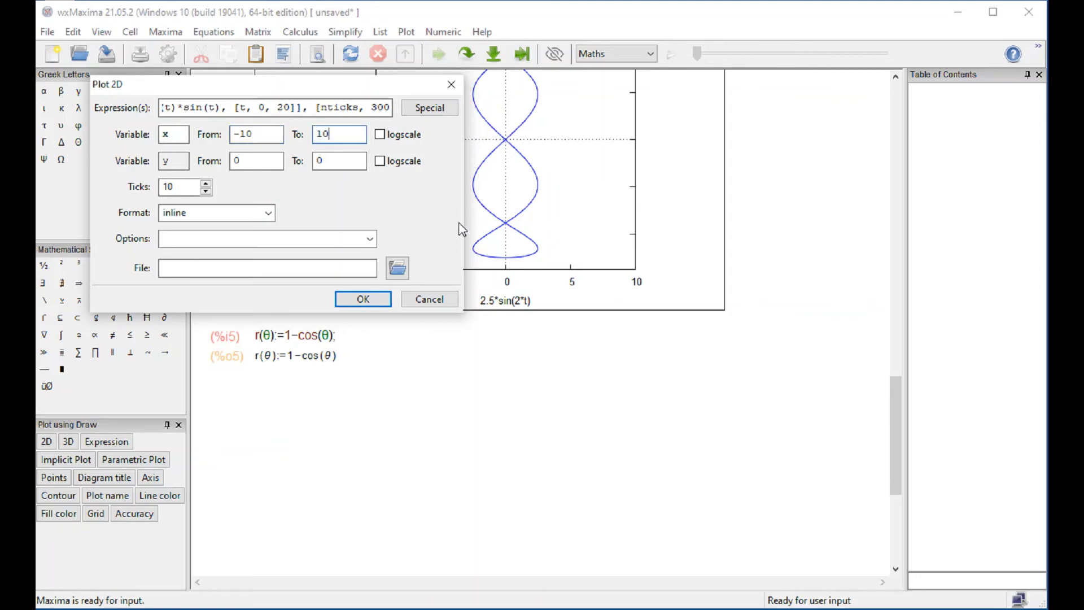
pyautogui.click(369, 239)
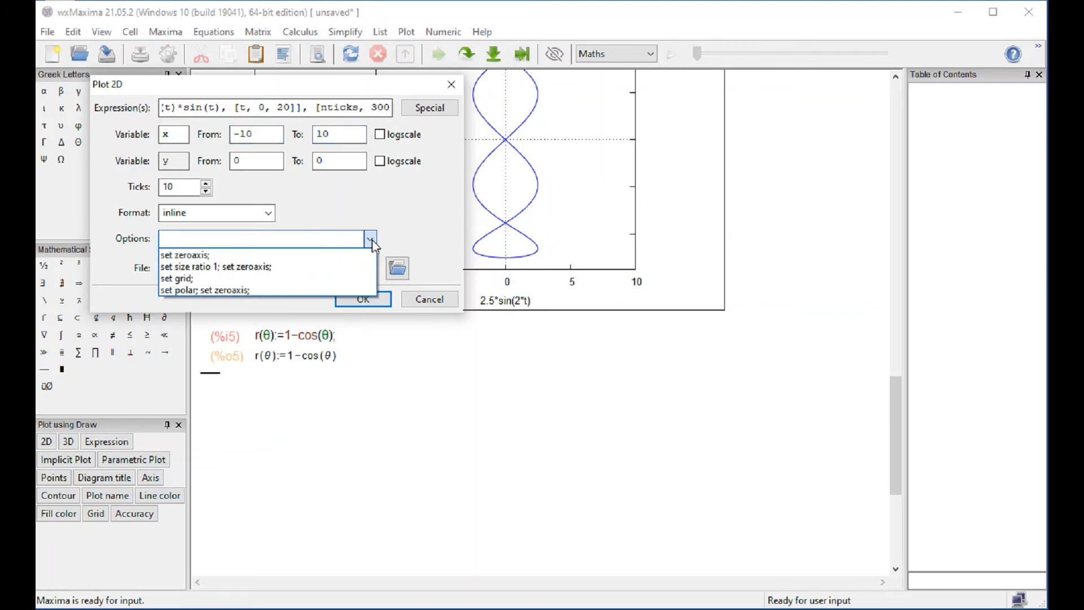
pyautogui.click(321, 259)
pyautogui.click(349, 297)
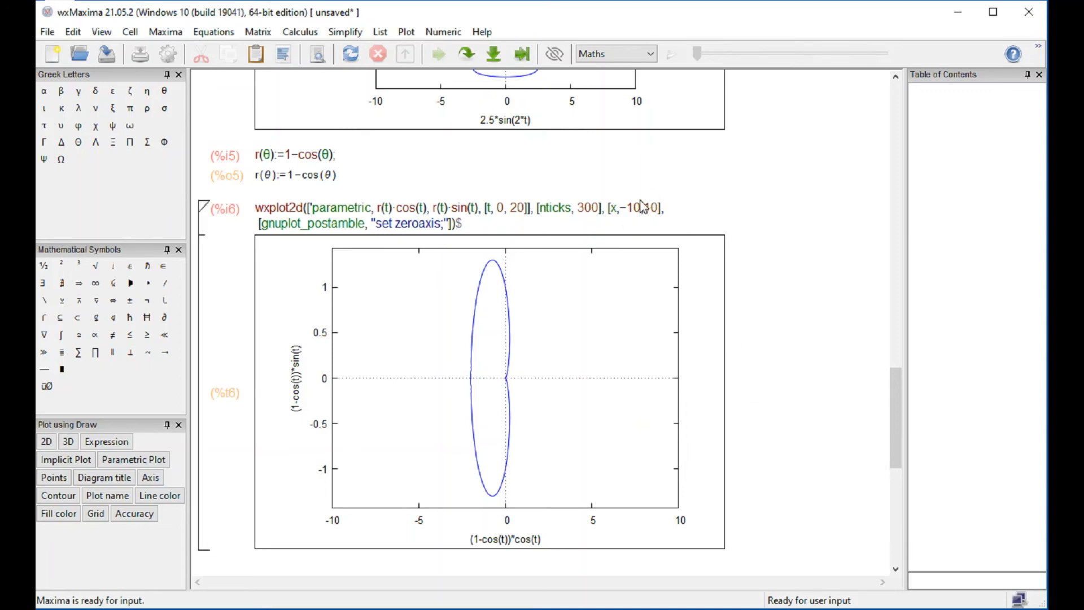
# - Change the cardioid plot's x range to −4 to 4 and re-plot it
pyautogui.press('BackSpace')
pyautogui.press('BackSpace')
pyautogui.write('4')
pyautogui.click(653, 217)
pyautogui.press('BackSpace')
pyautogui.press('BackSpace')
pyautogui.write('4')
pyautogui.hotkey('shift', 'Return')
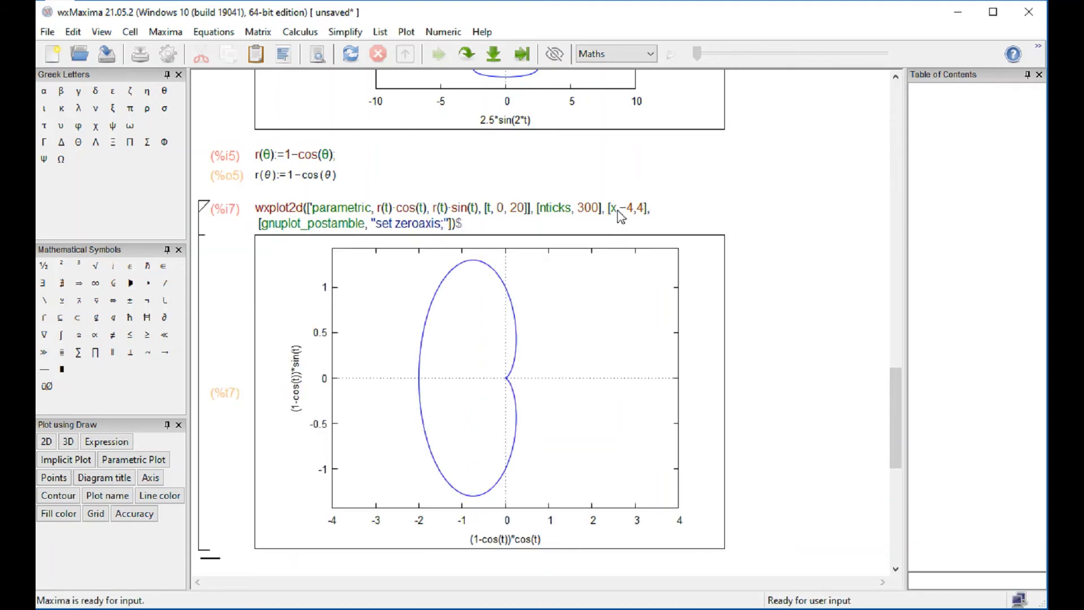
# - Set the x range to −2.5 to 0.5 and re-evaluate the cardioid plot
pyautogui.click(644, 210)
pyautogui.write('0.5')
pyautogui.click(633, 208)
pyautogui.press('BackSpace')
pyautogui.write('-2.5')
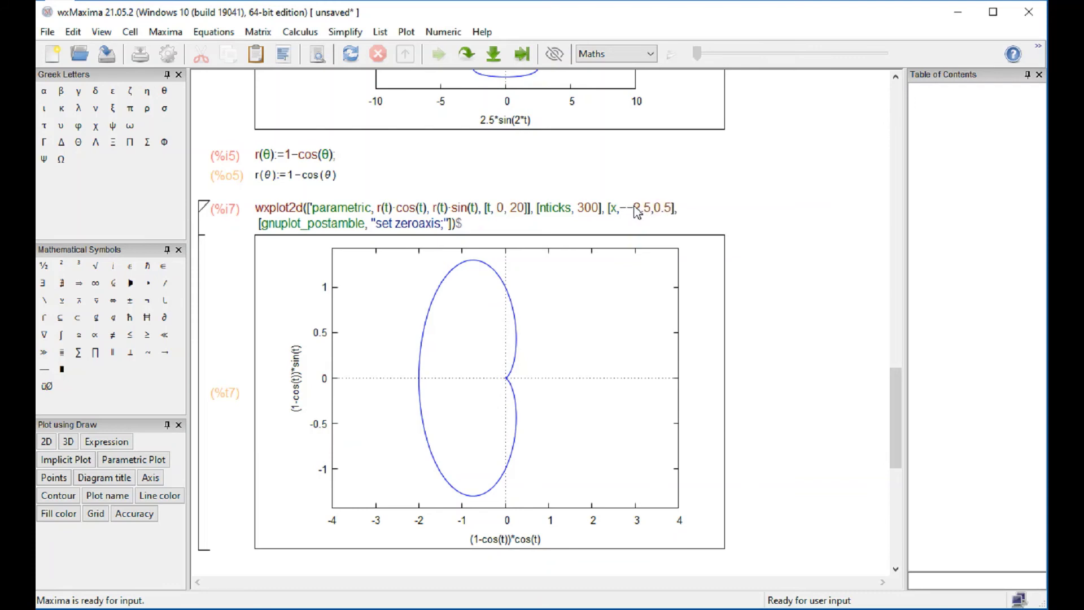
pyautogui.click(635, 208)
pyautogui.press('BackSpace')
pyautogui.hotkey('shift', 'Return')
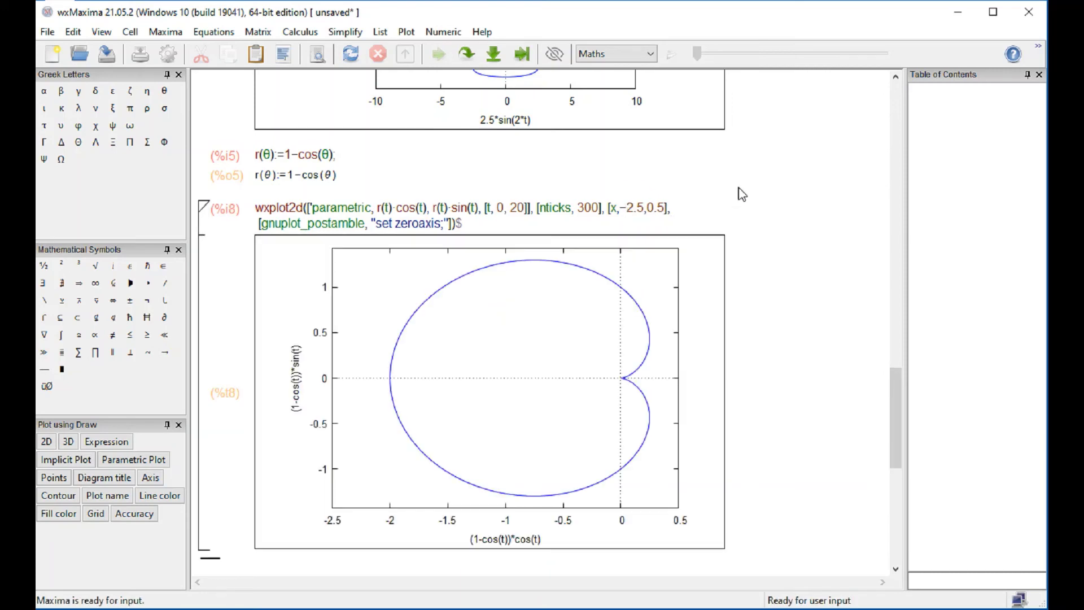
# - Insert a Plot 2d discrete plot with x values 0,1,2,3,4,5 and y values 0,2,5,7,9,12
pyautogui.click(409, 33)
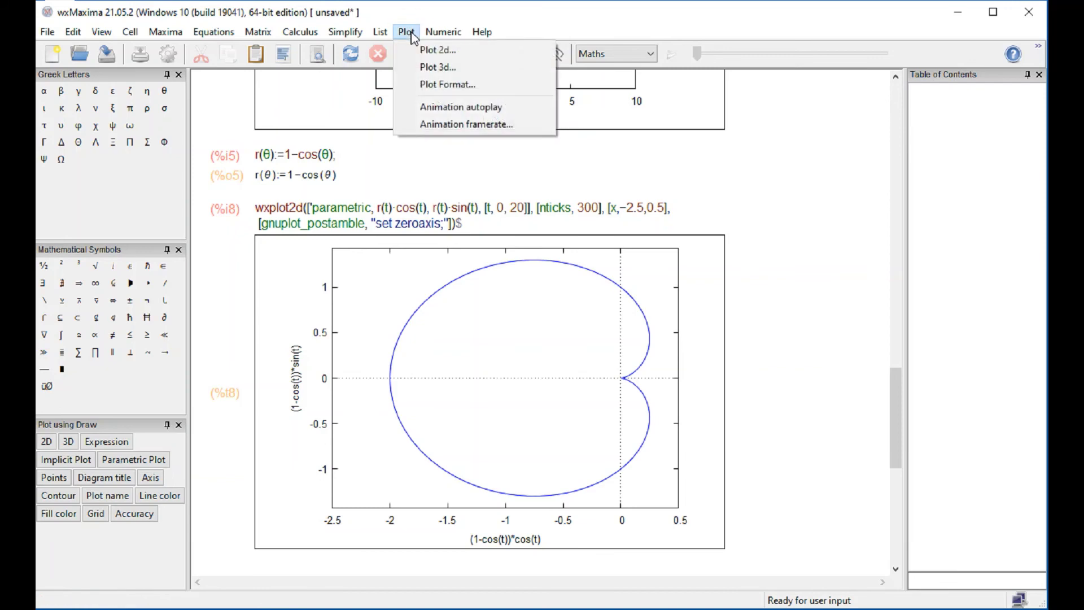
pyautogui.click(435, 56)
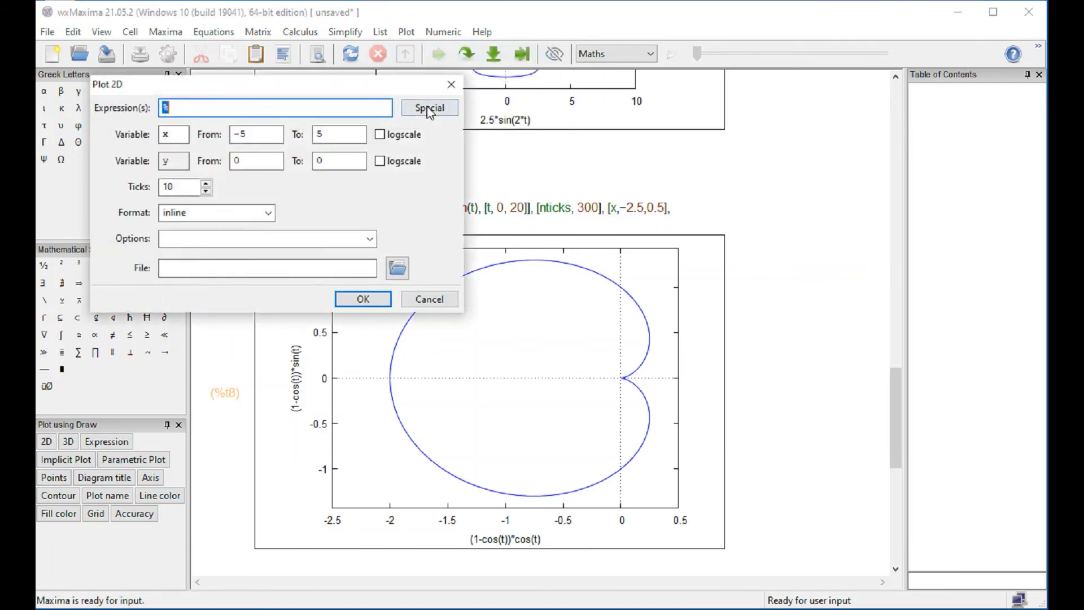
pyautogui.click(428, 107)
pyautogui.click(447, 146)
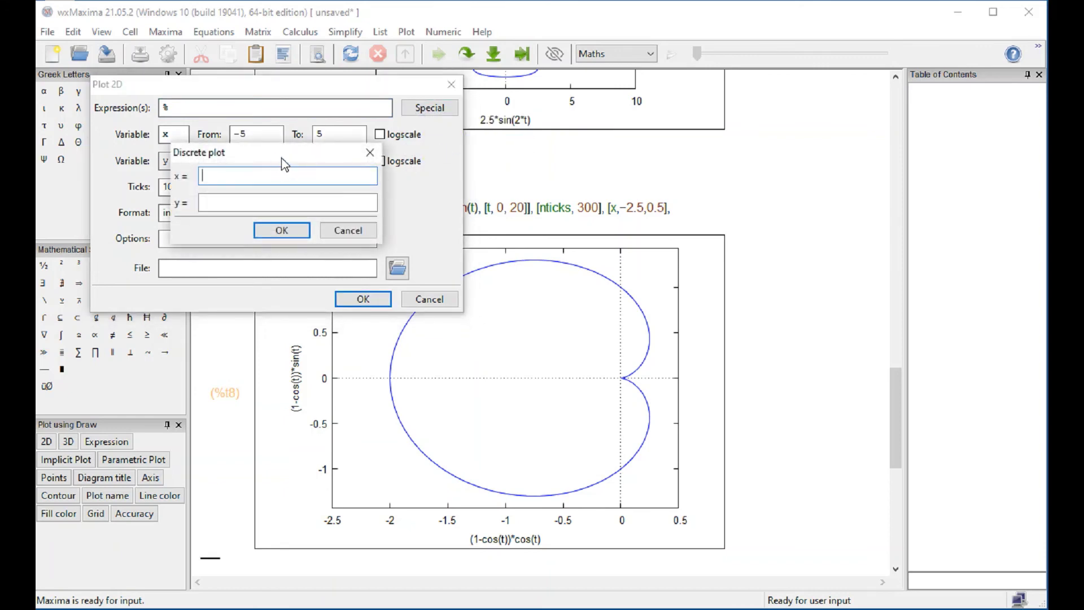
pyautogui.moveTo(278, 160); pyautogui.dragTo(655, 194)
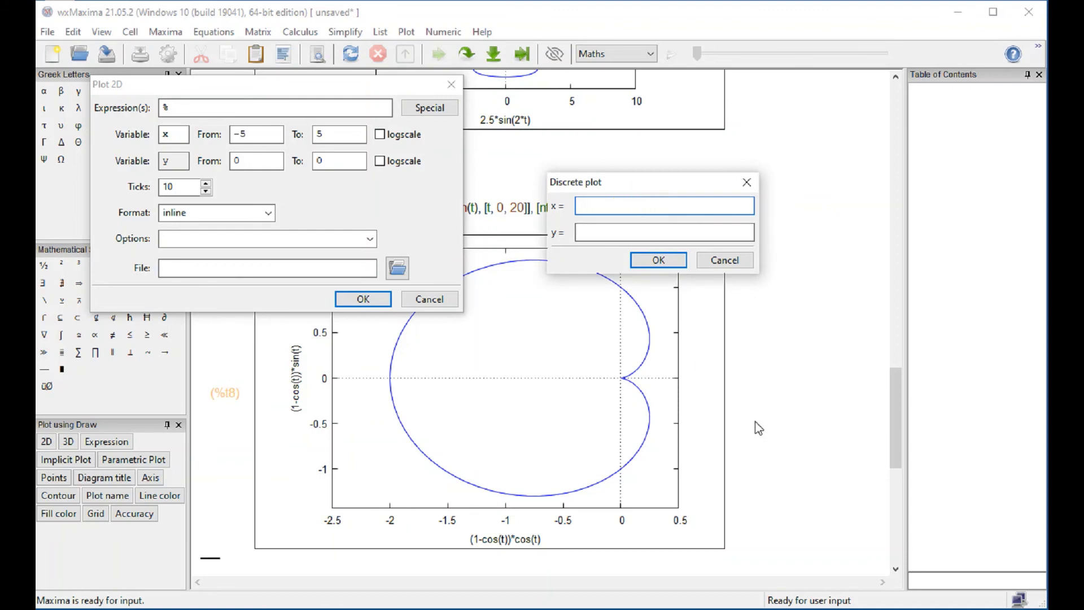
pyautogui.write('0,1,2,3,4,5')
pyautogui.click(584, 243)
pyautogui.write('0,2,5,7,9,12')
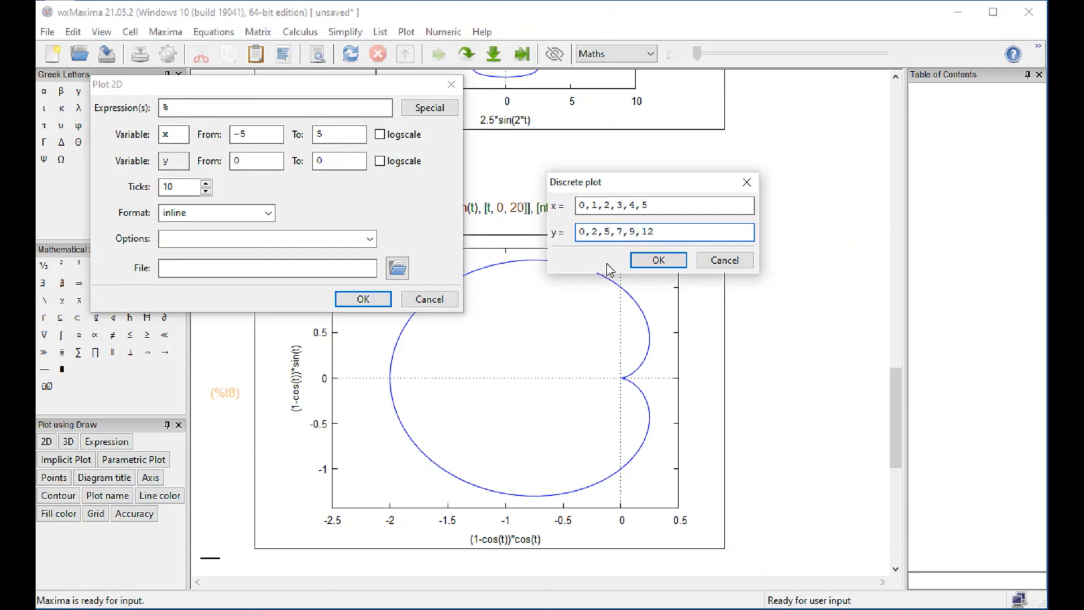
pyautogui.click(645, 259)
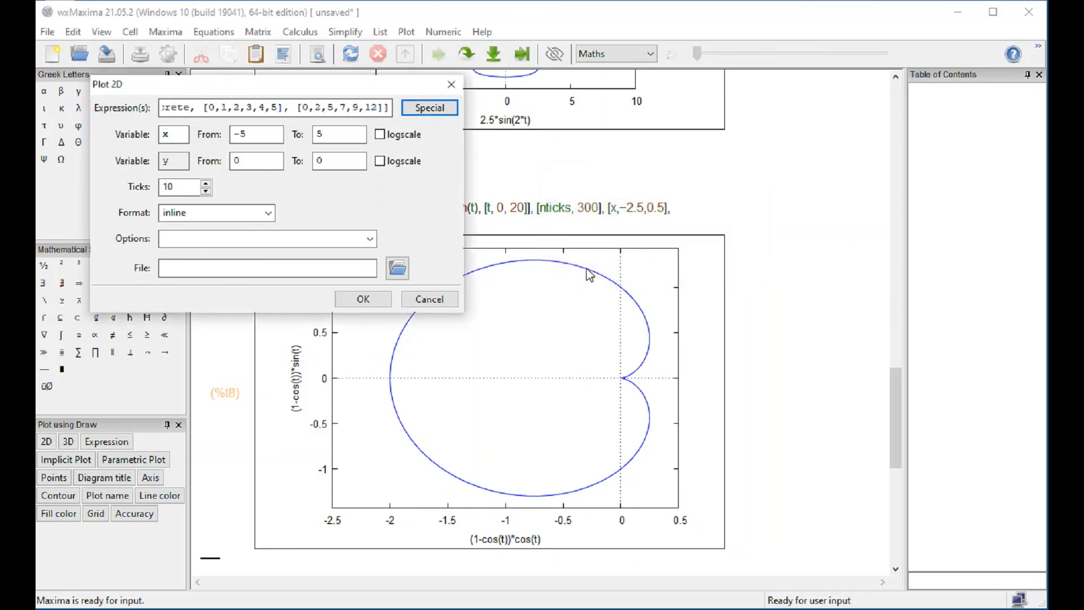
pyautogui.click(363, 299)
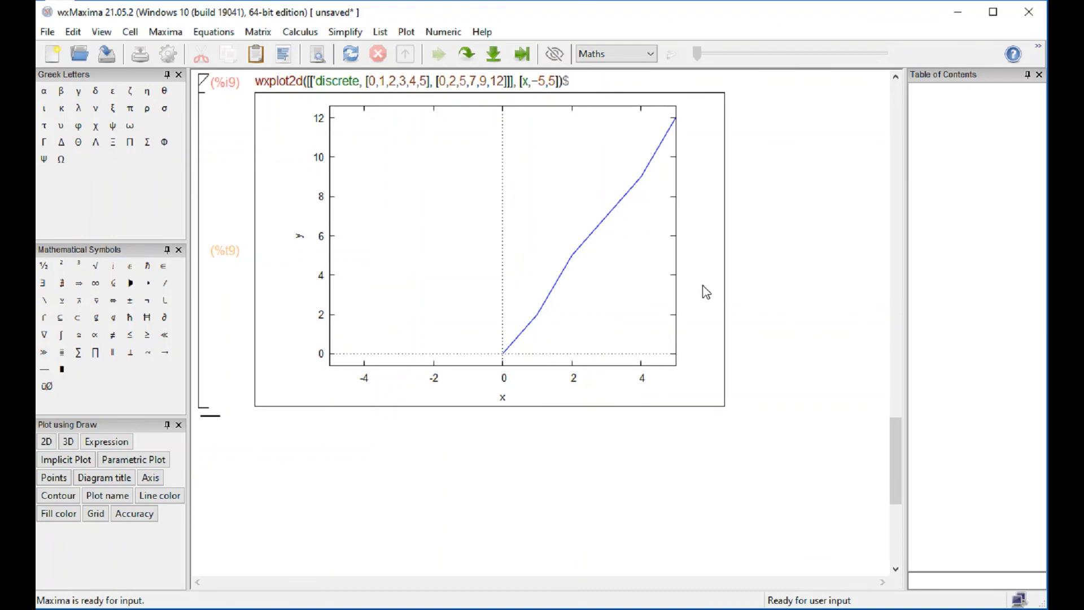
pyautogui.scroll(5, 701, 290)
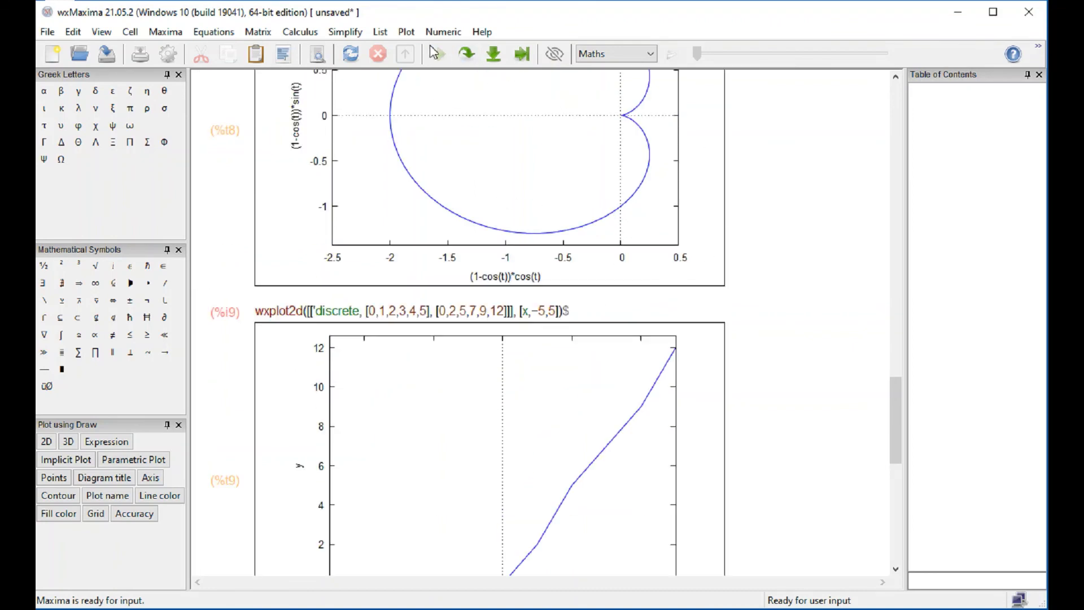
pyautogui.click(406, 32)
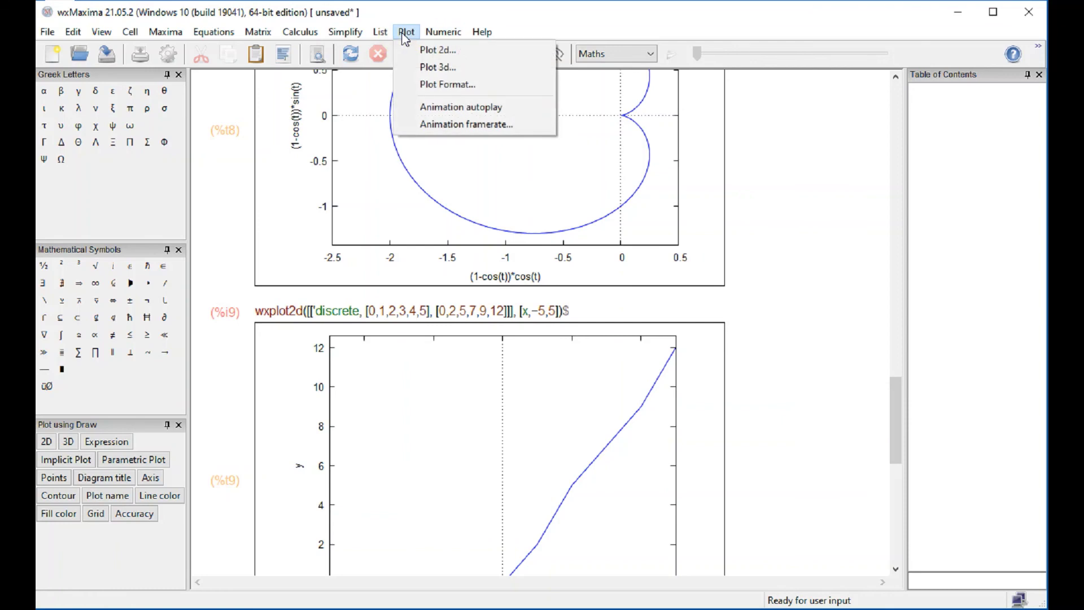
pyautogui.click(808, 250)
pyautogui.scroll(20, 804, 260)
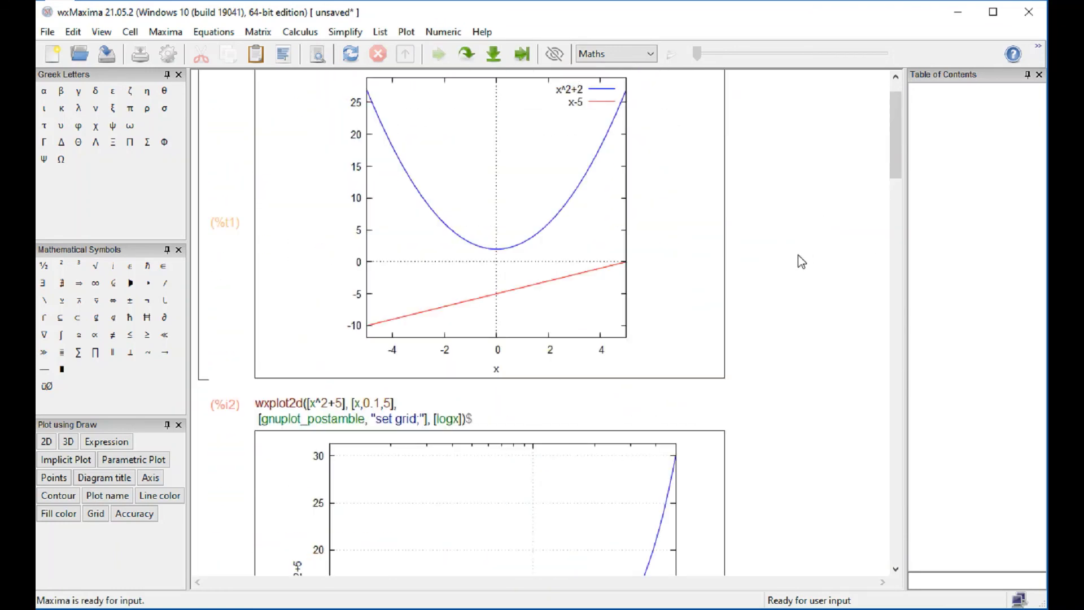
pyautogui.scroll(-15, 802, 265)
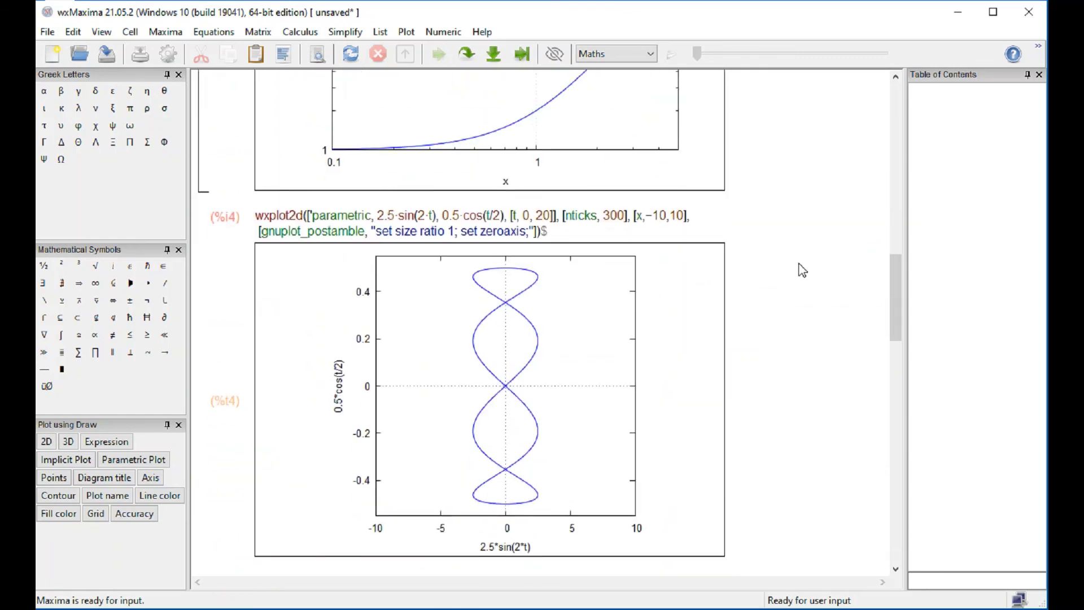
pyautogui.scroll(15, 802, 269)
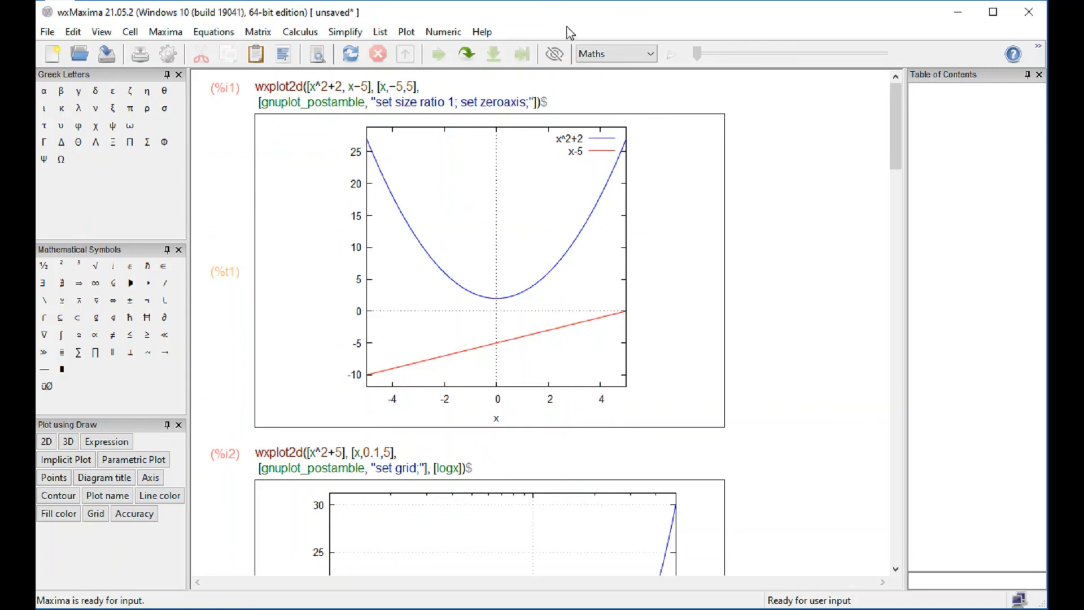